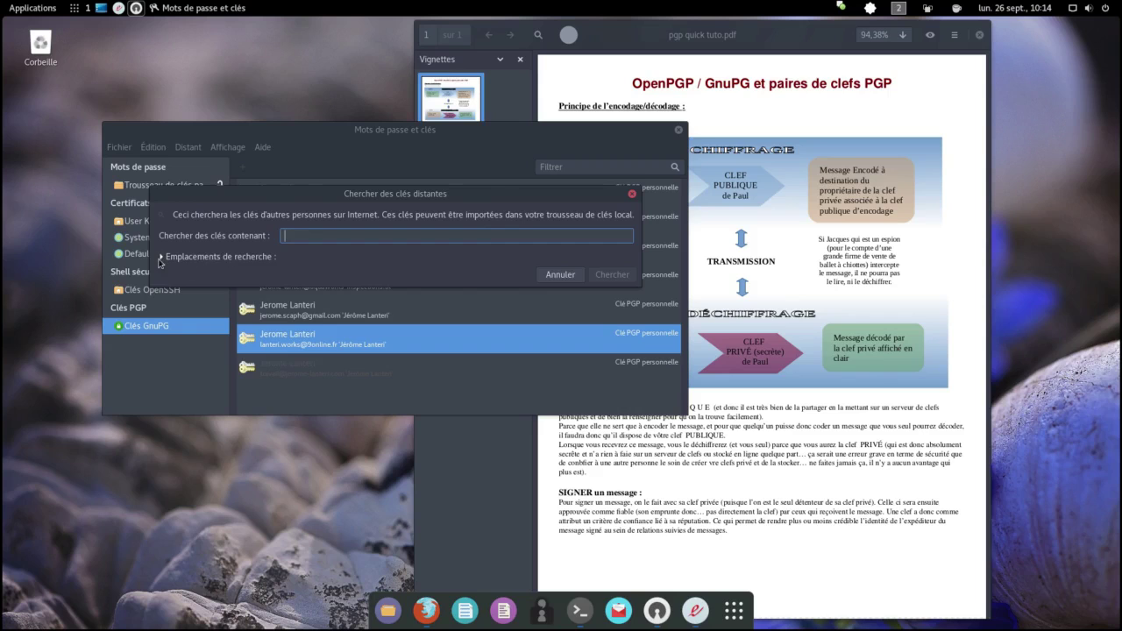
Step: Review the key servers used for remote key searches, cancel the search, and close the passwords and keys manager
click(162, 258)
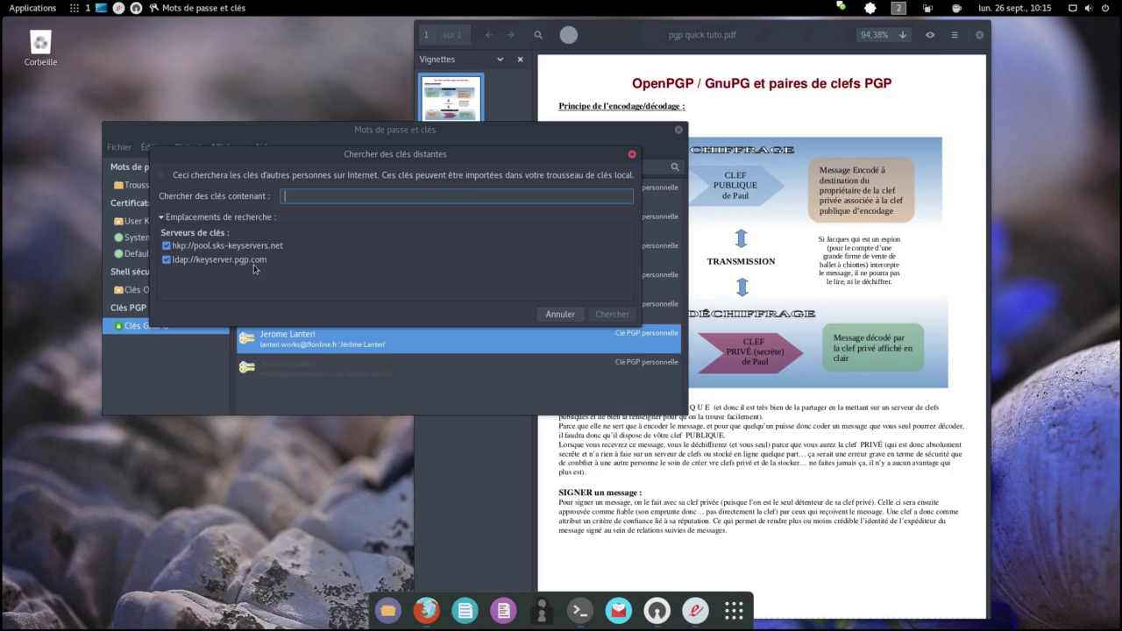
click(569, 316)
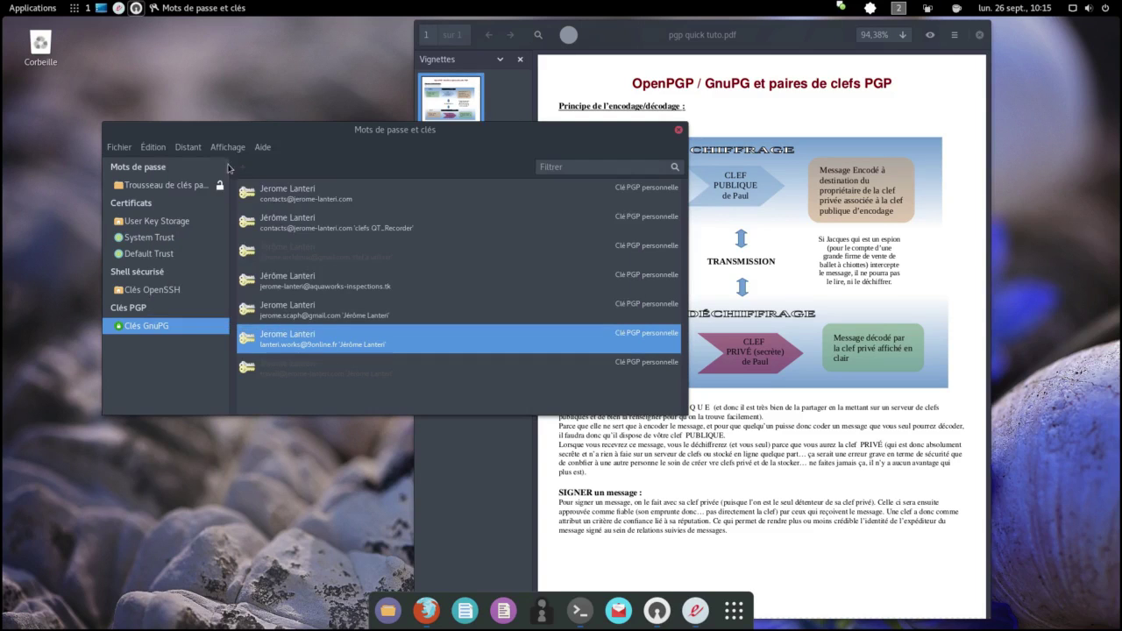
click(225, 147)
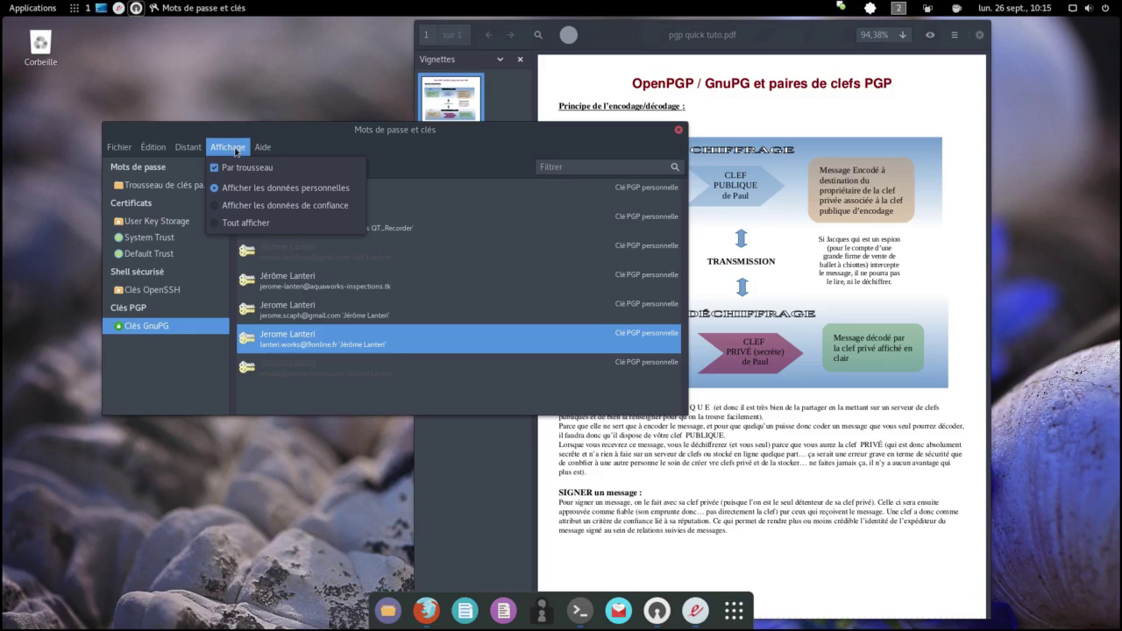
mouse_move(263, 149)
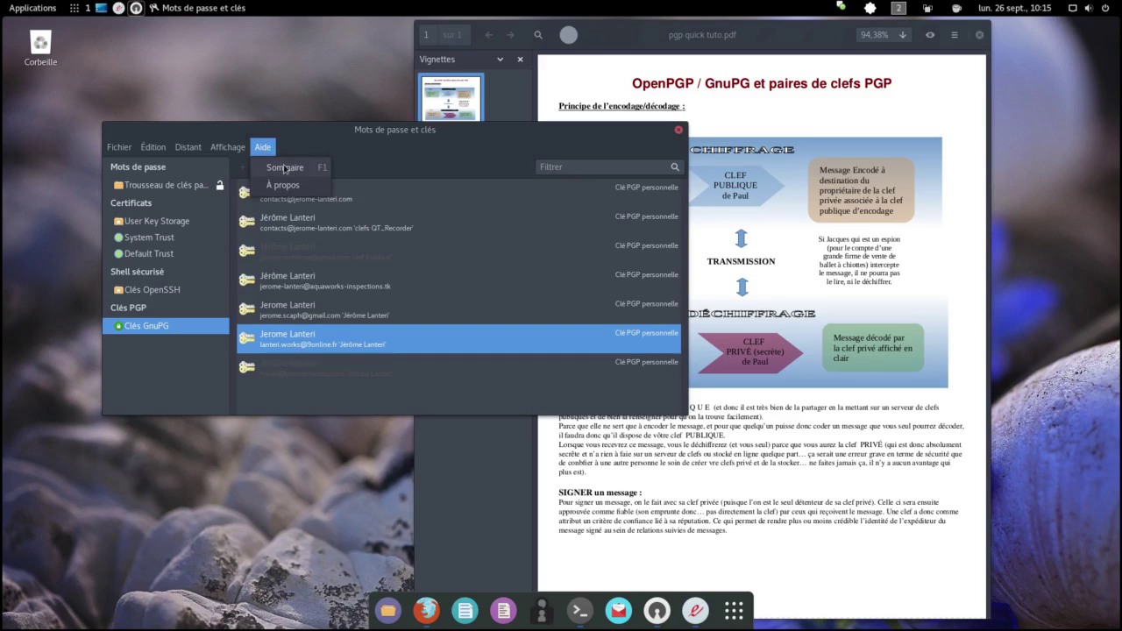
click(411, 156)
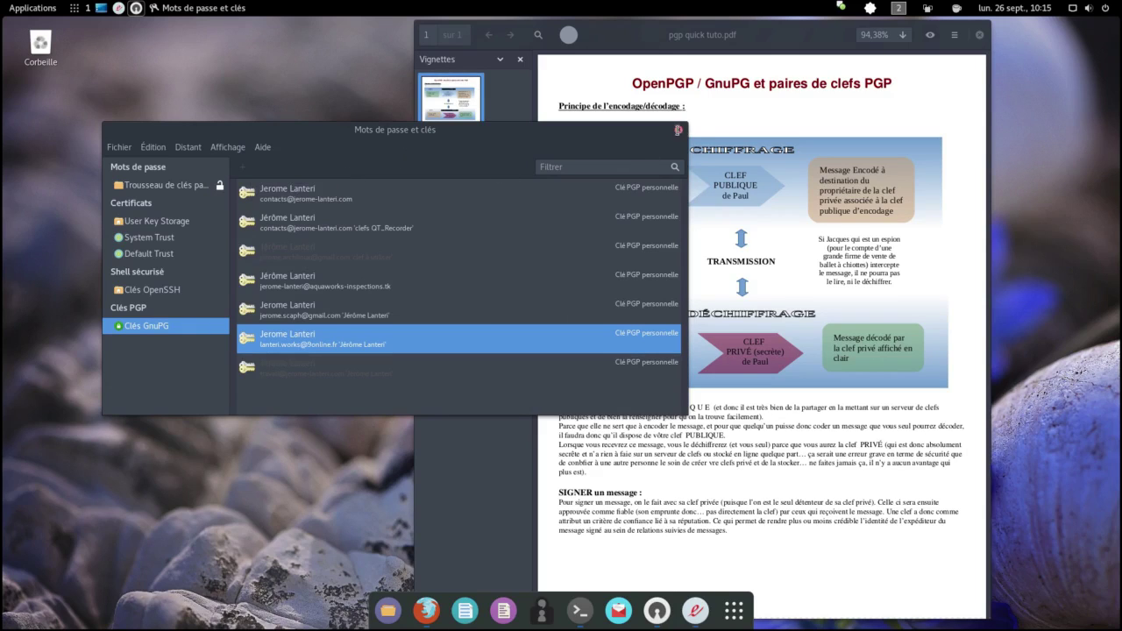
click(679, 131)
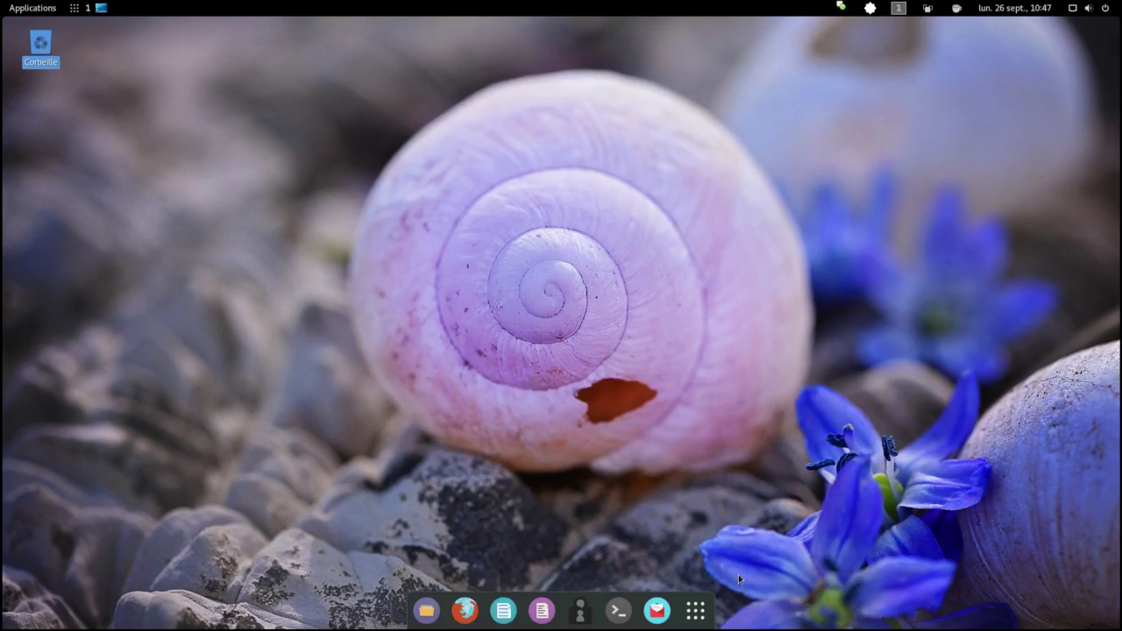
Step: Open the software add/remove application and search the packages for "kgpg"
click(698, 612)
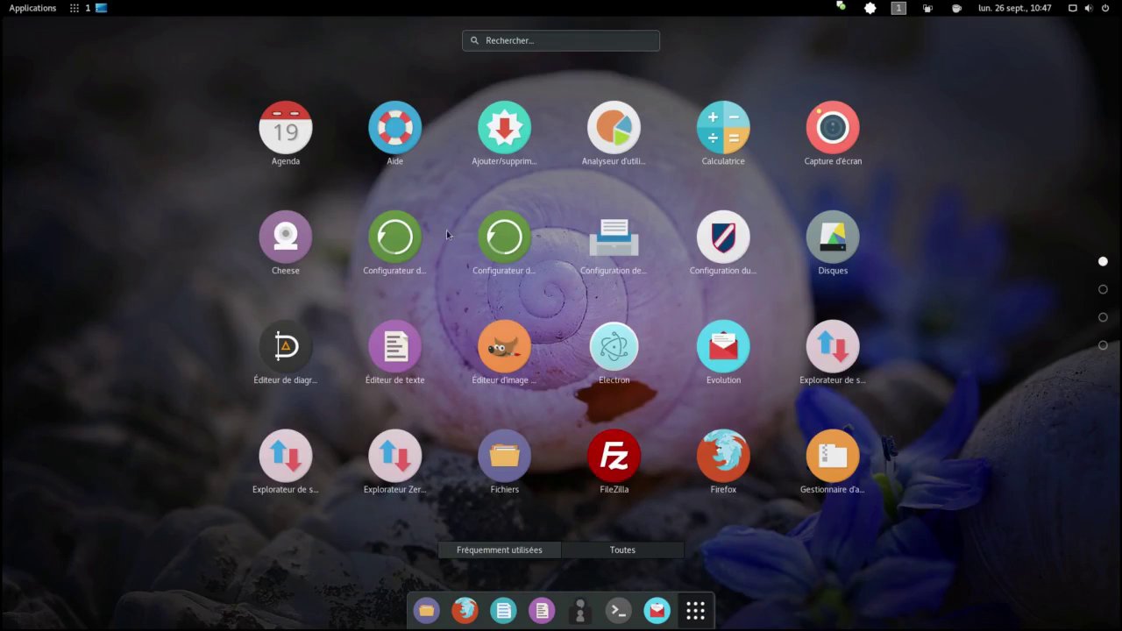
click(487, 147)
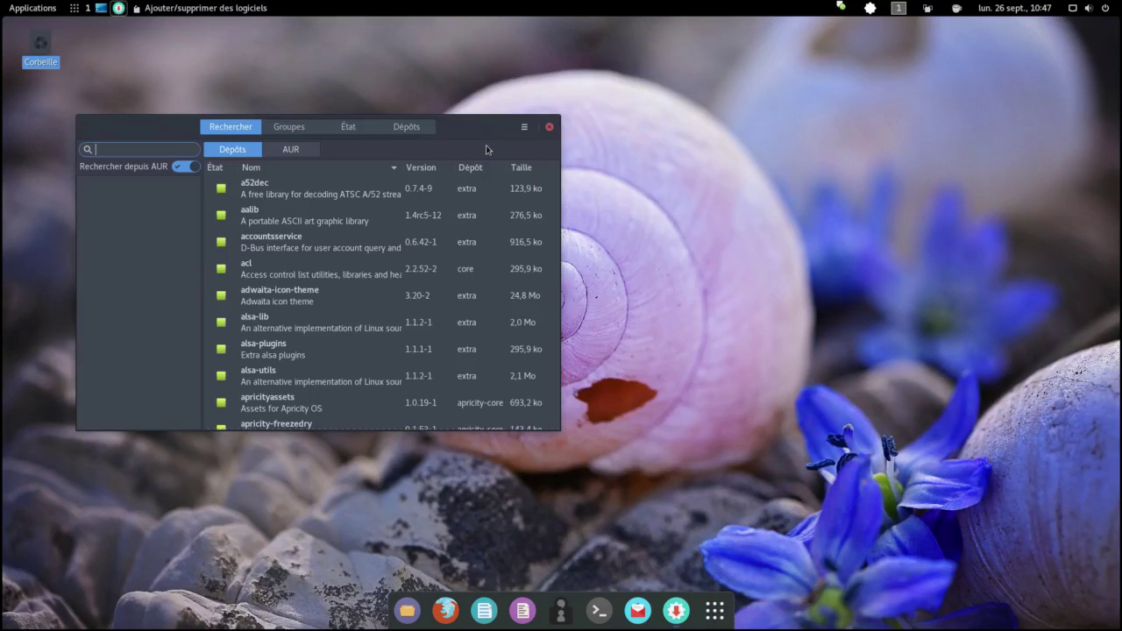
click(146, 153)
text(kgpg)
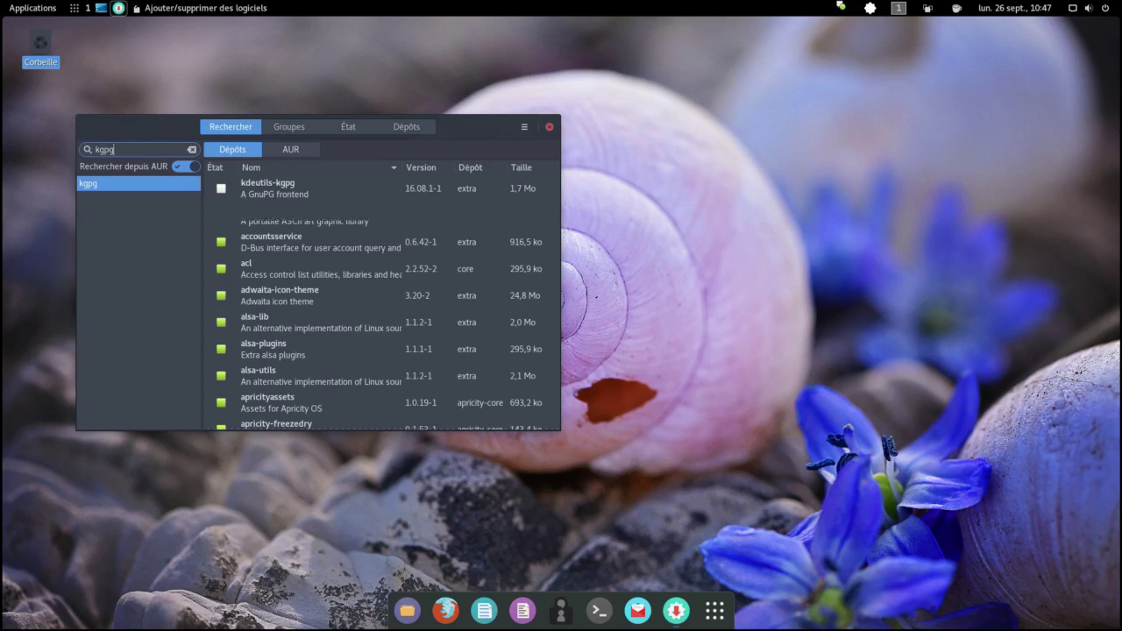
Step: Install the kdeutils-kgpg package, authenticate with the account password, and close the software manager
click(221, 189)
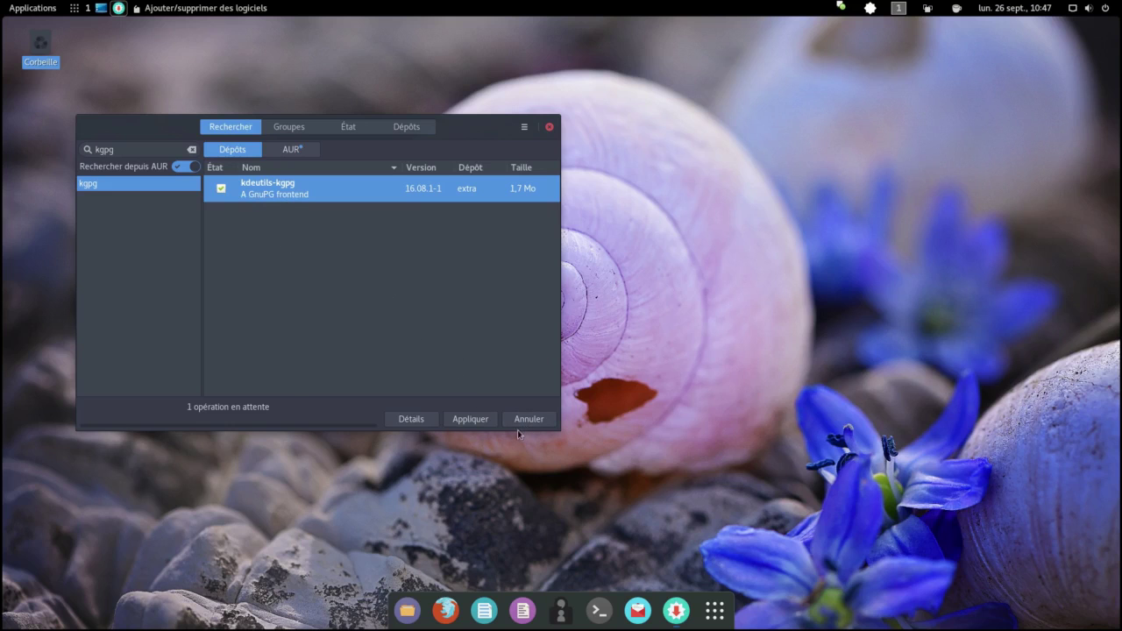
click(482, 421)
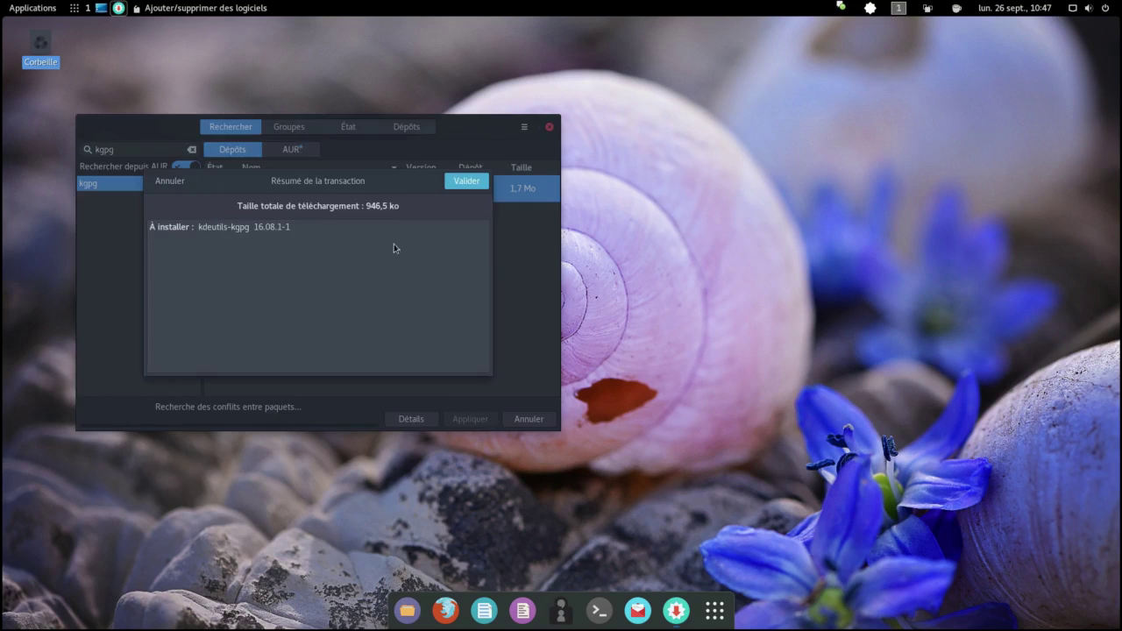
click(457, 183)
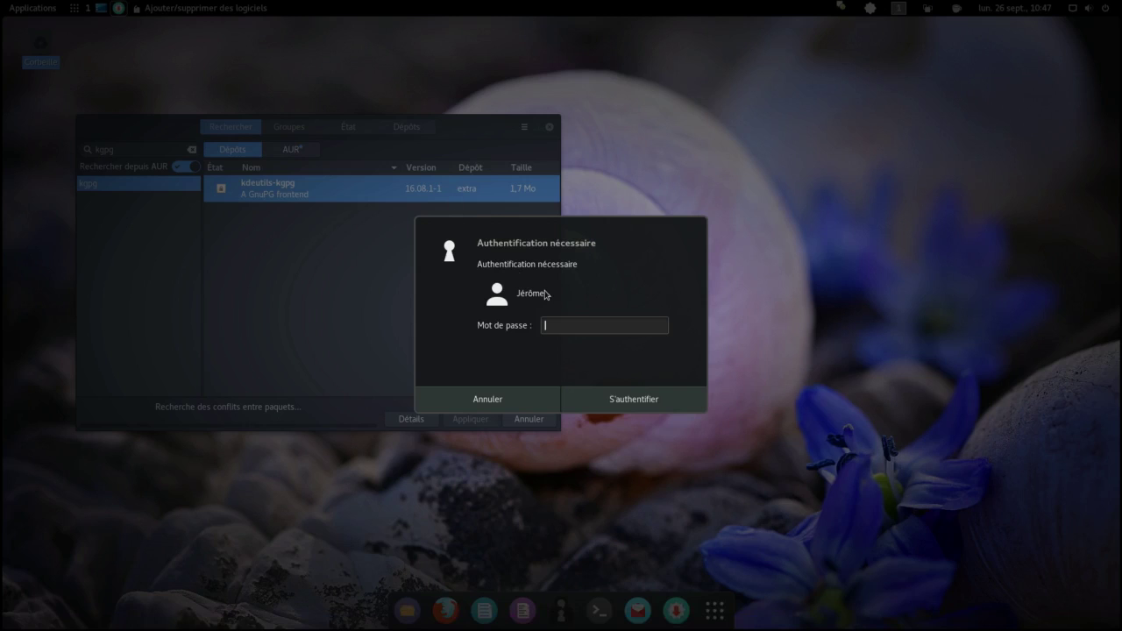
text(**********)
key(Return)
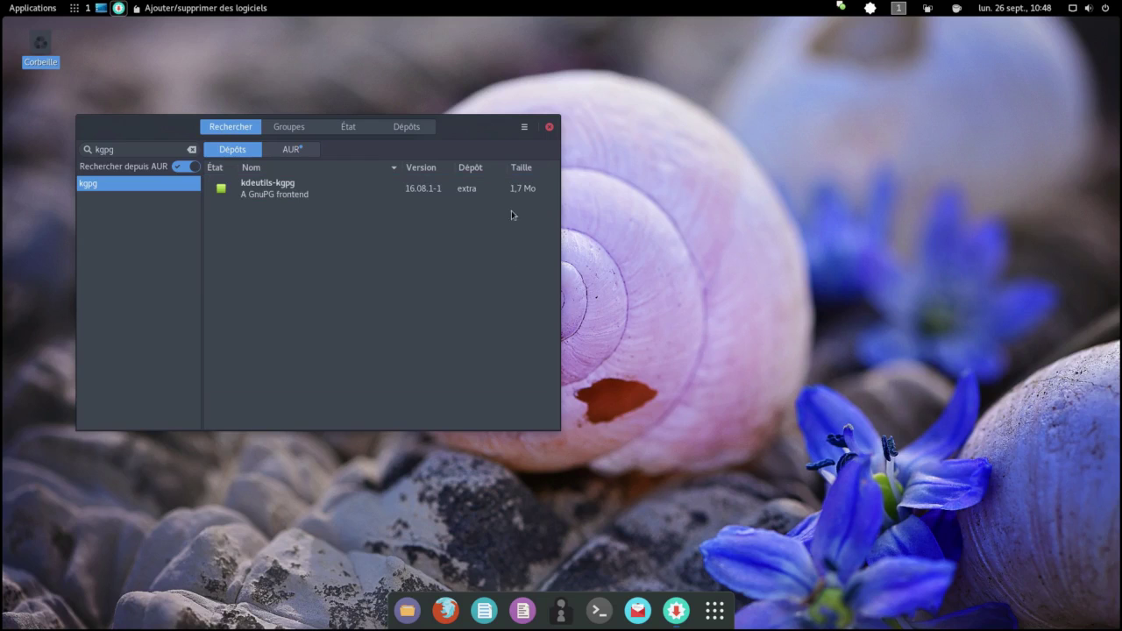
click(549, 129)
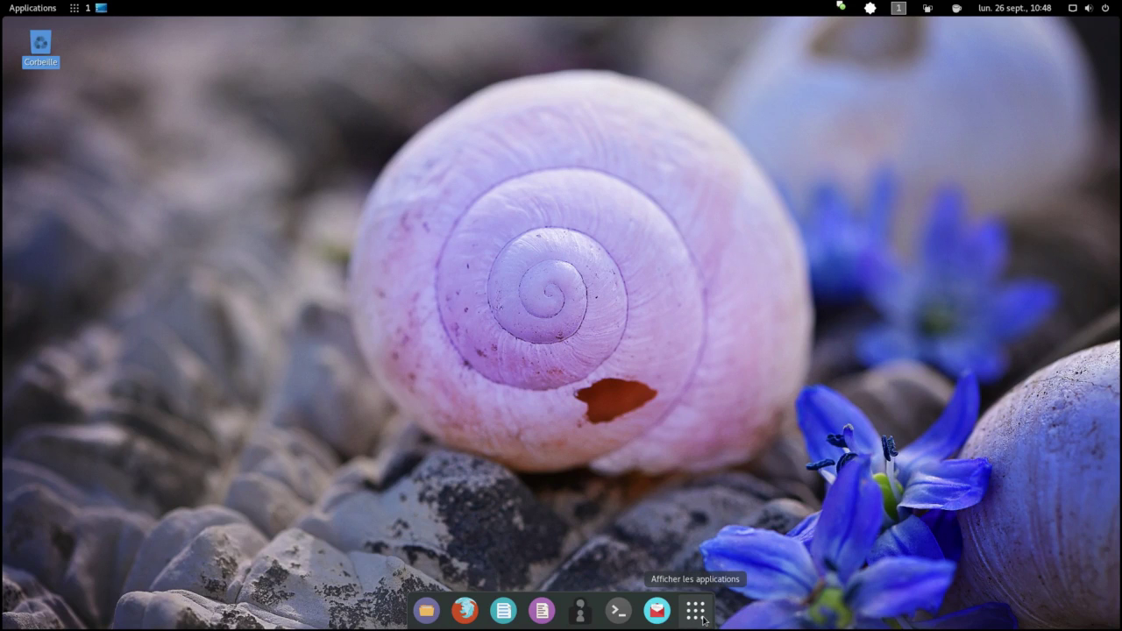
Step: Find KGpg among the installed applications by searching for "kg" and launch it
click(695, 612)
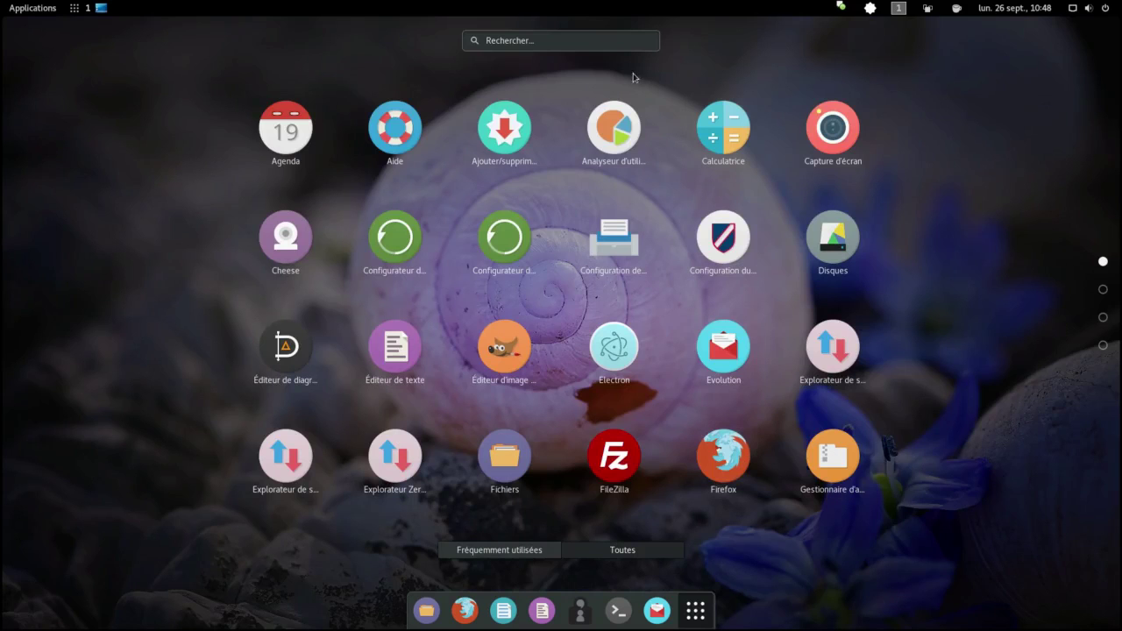
click(615, 42)
text(kg)
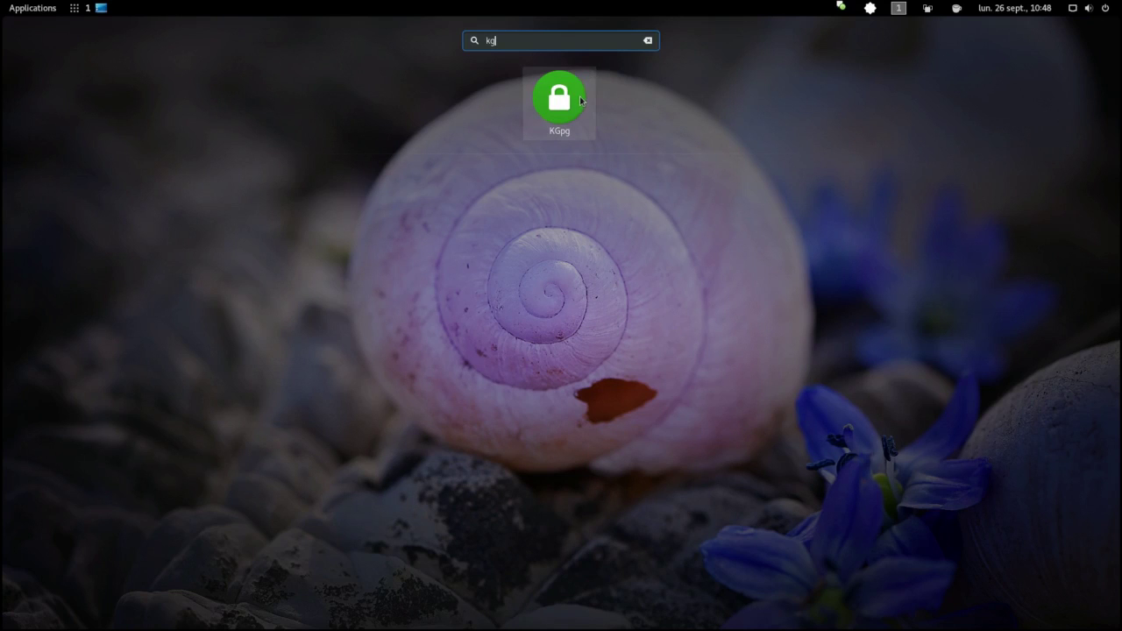
click(580, 95)
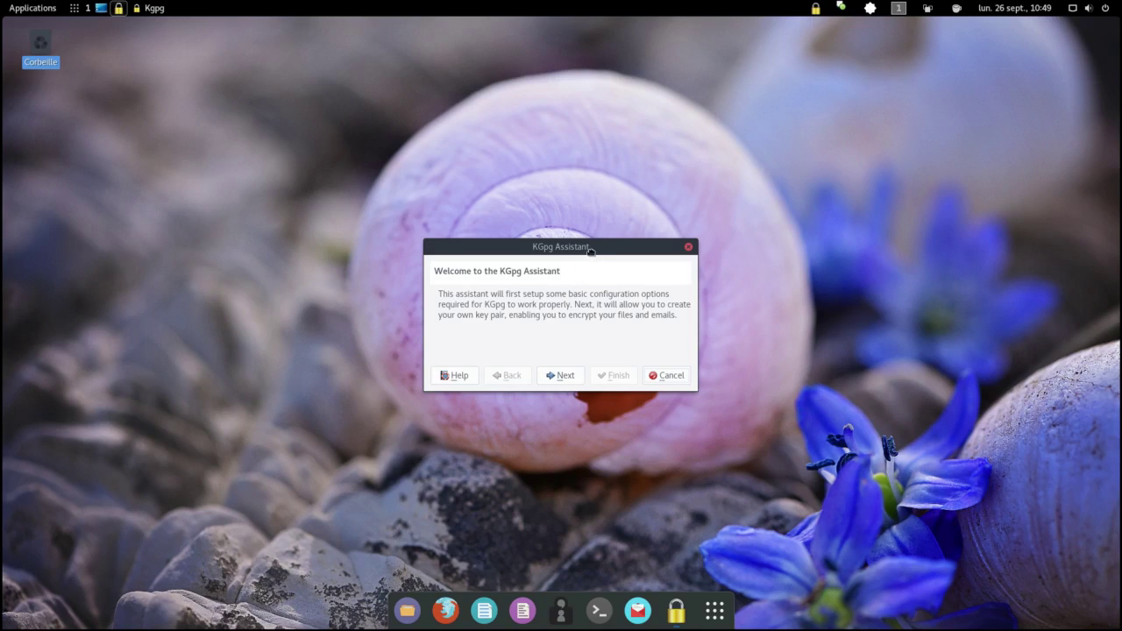
Step: Go through the KGpg Assistant, accepting /usr/bin/gpg2 as the GnuPG binary and the proposed gpg.conf configuration file
drag(585, 256, 665, 77)
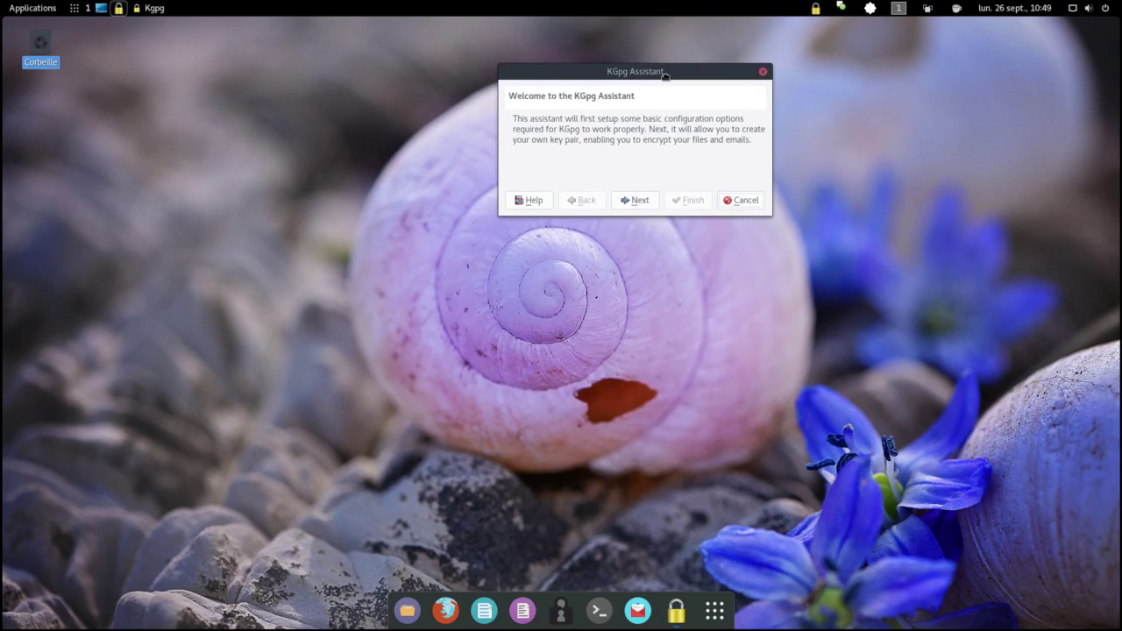
click(637, 202)
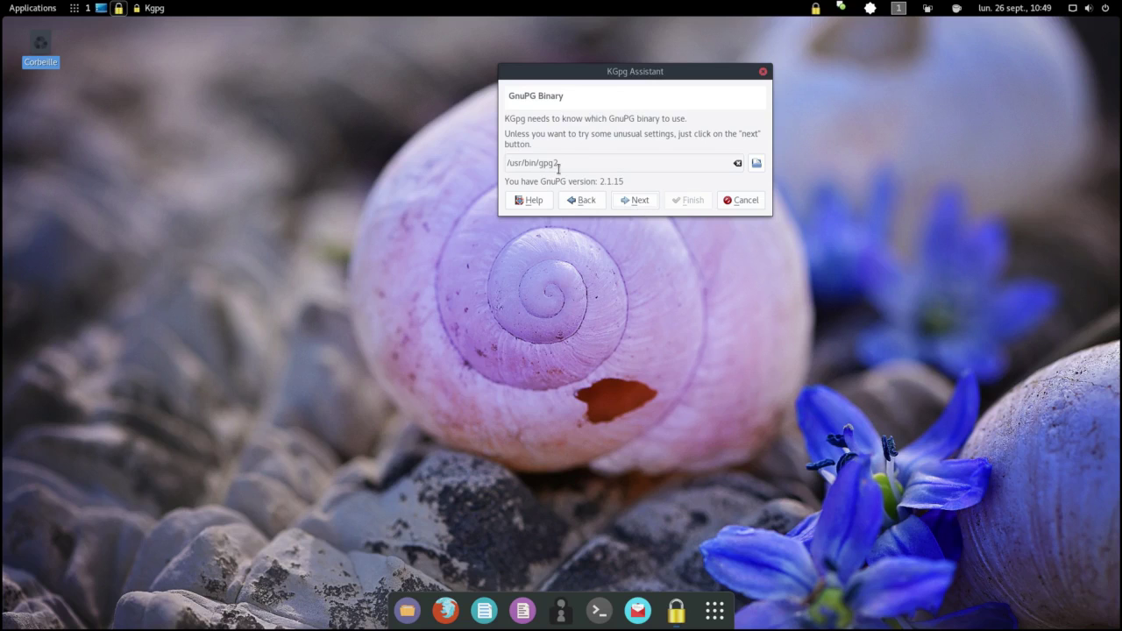
click(639, 207)
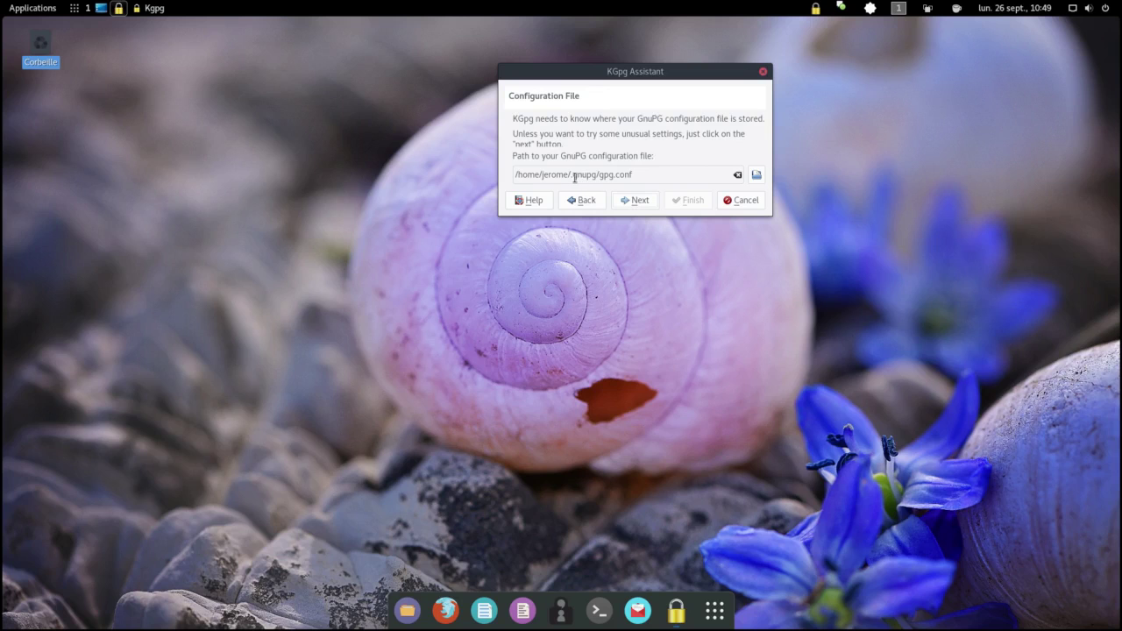
click(631, 201)
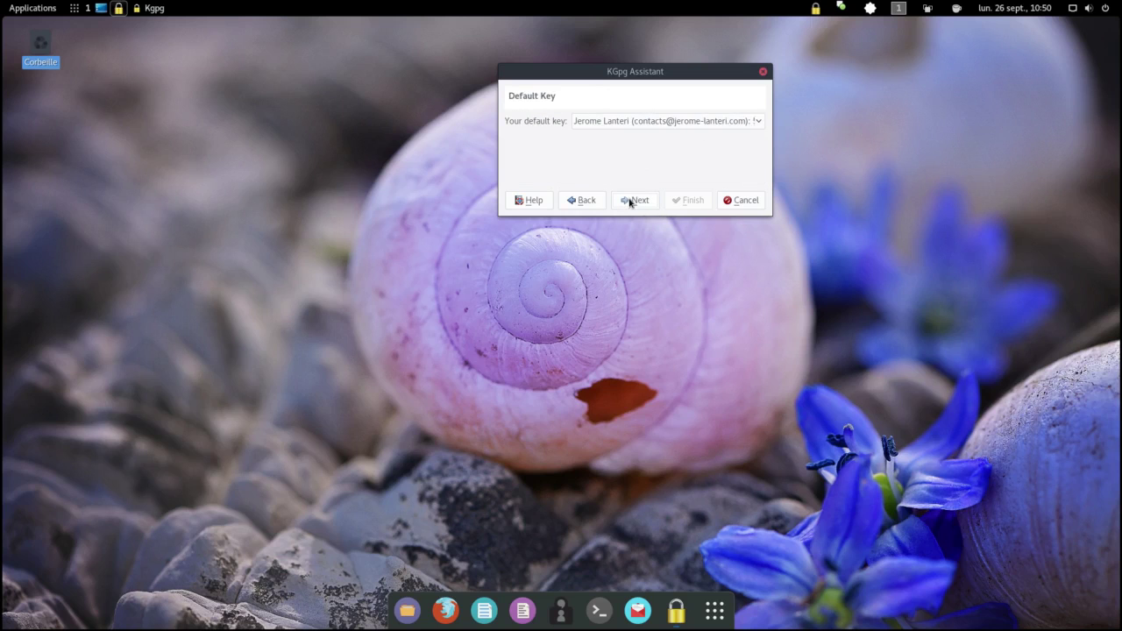
Step: Set the last key in the assistant's list as the default key and continue to the summary
click(759, 121)
click(759, 122)
click(759, 121)
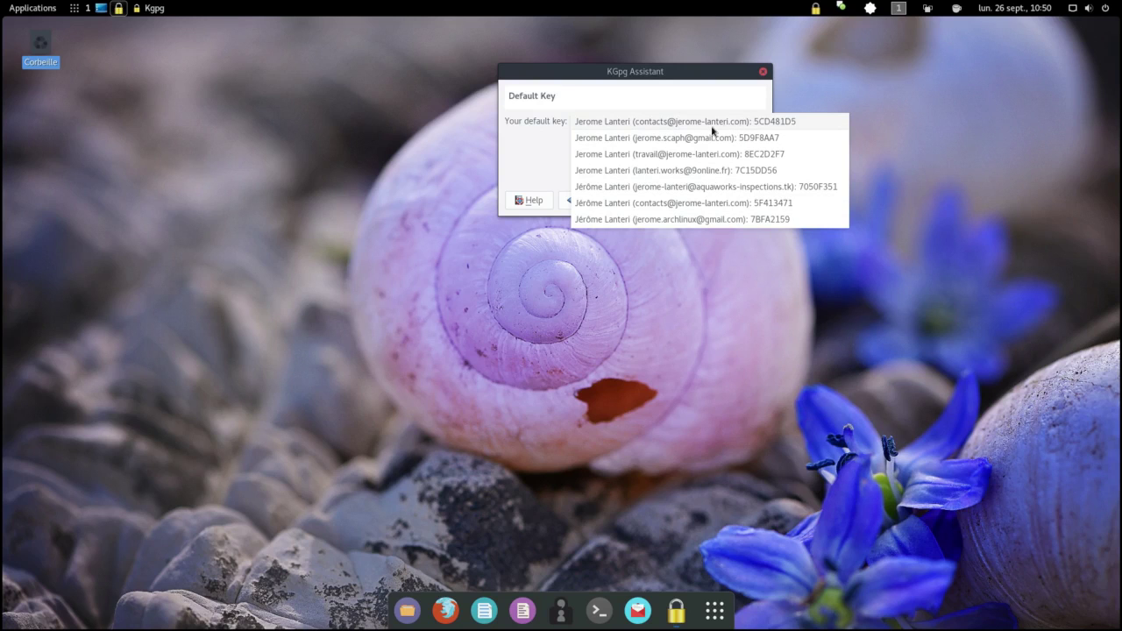
click(728, 219)
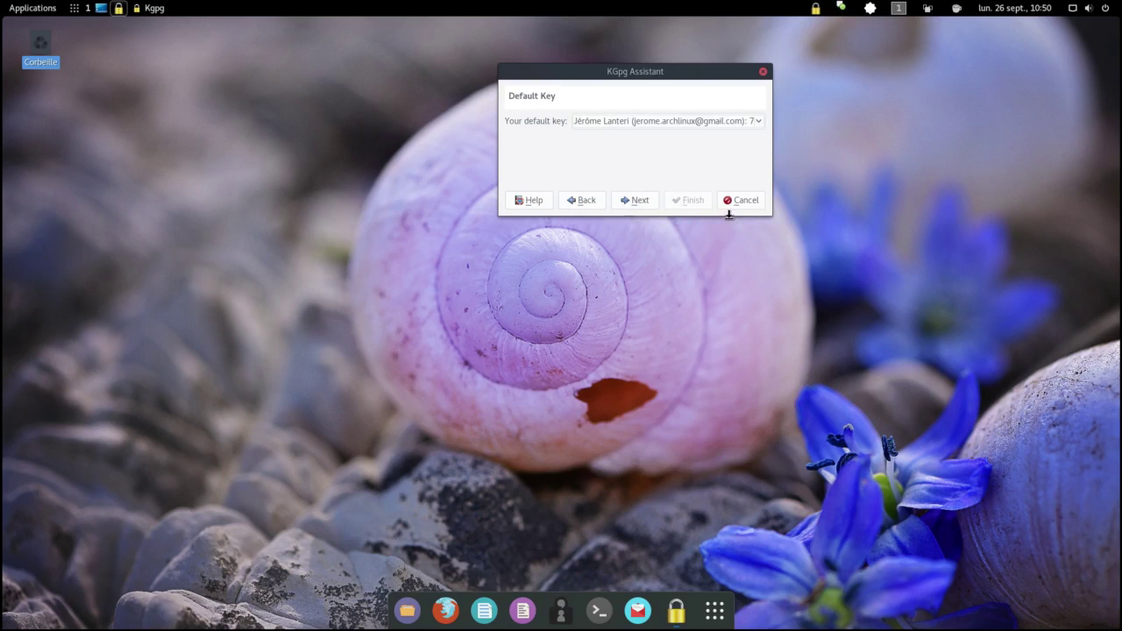
click(640, 202)
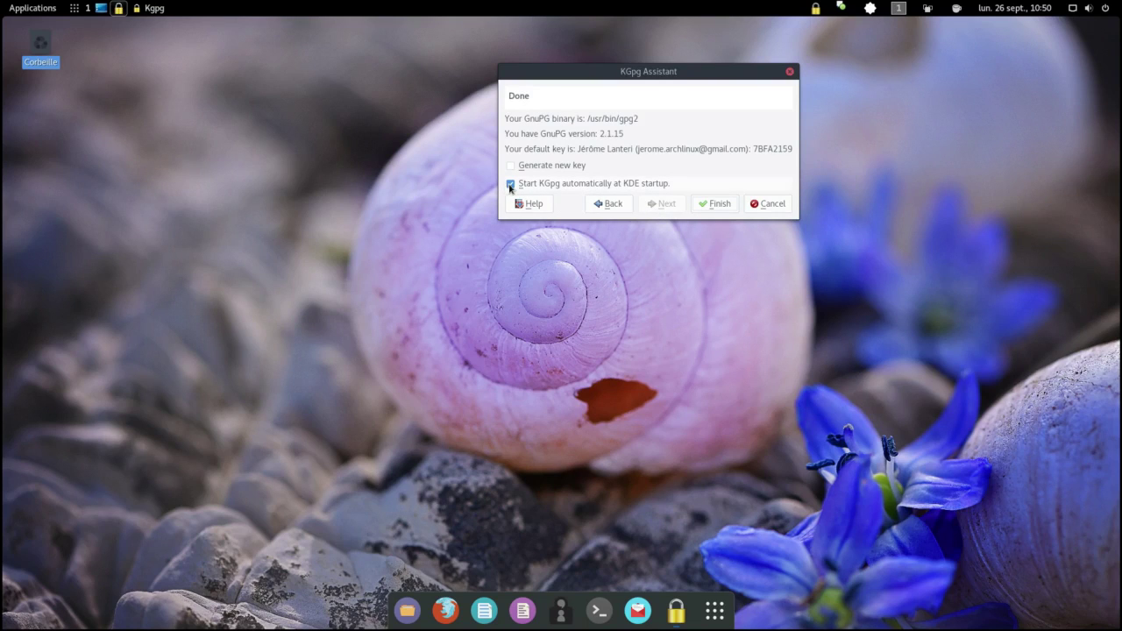
Step: Disable KGpg's automatic start at KDE startup, leave new key generation off, and finish the assistant
click(510, 185)
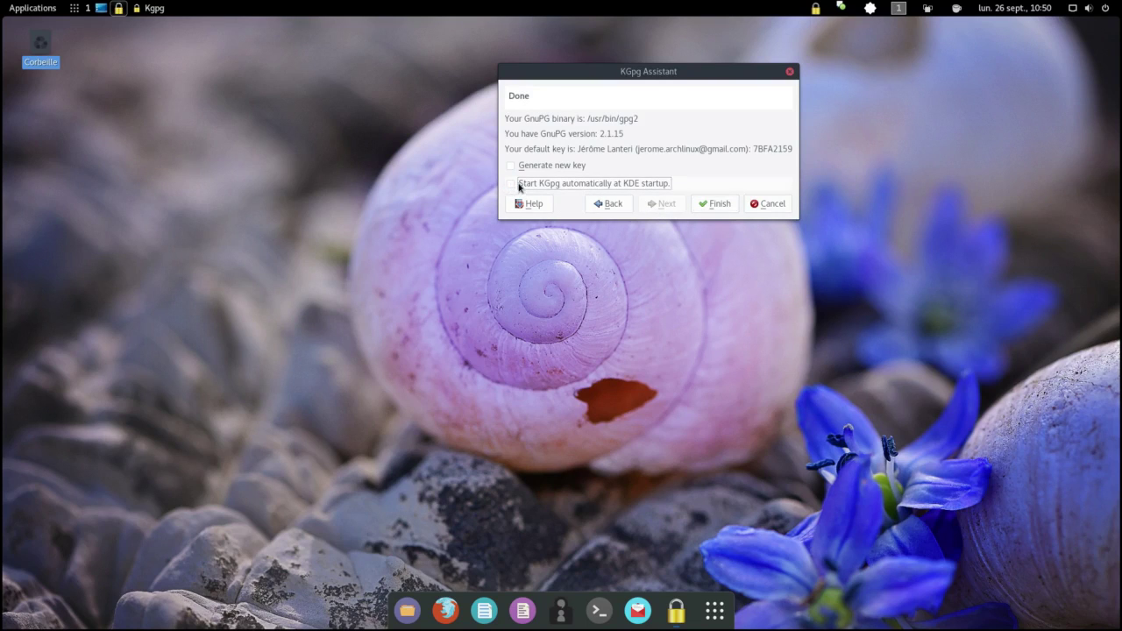
click(554, 167)
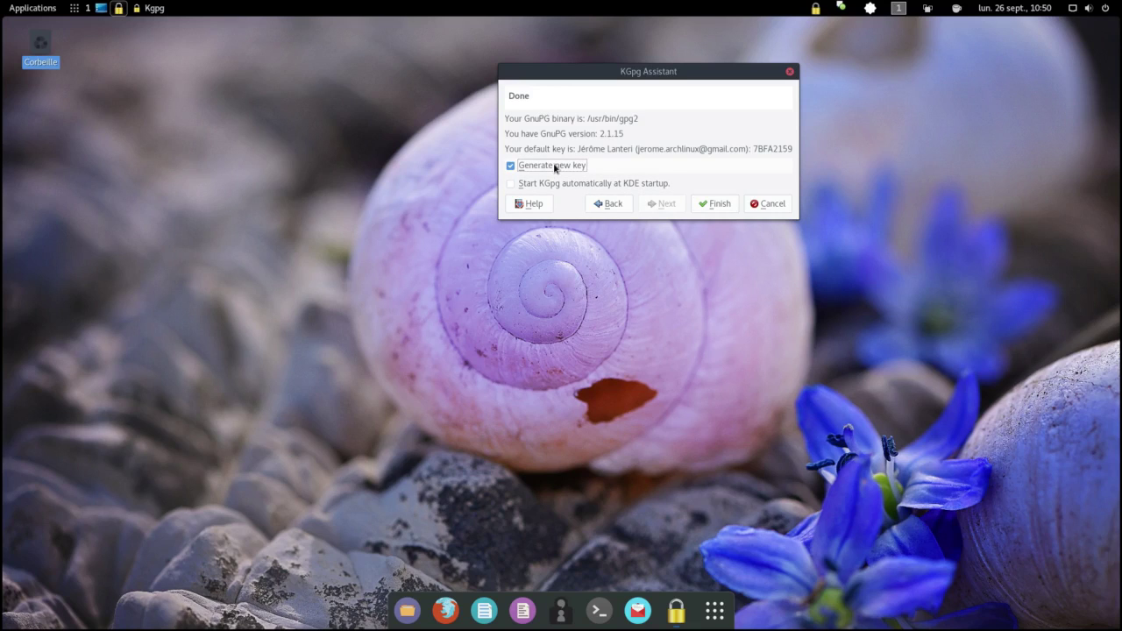
click(554, 166)
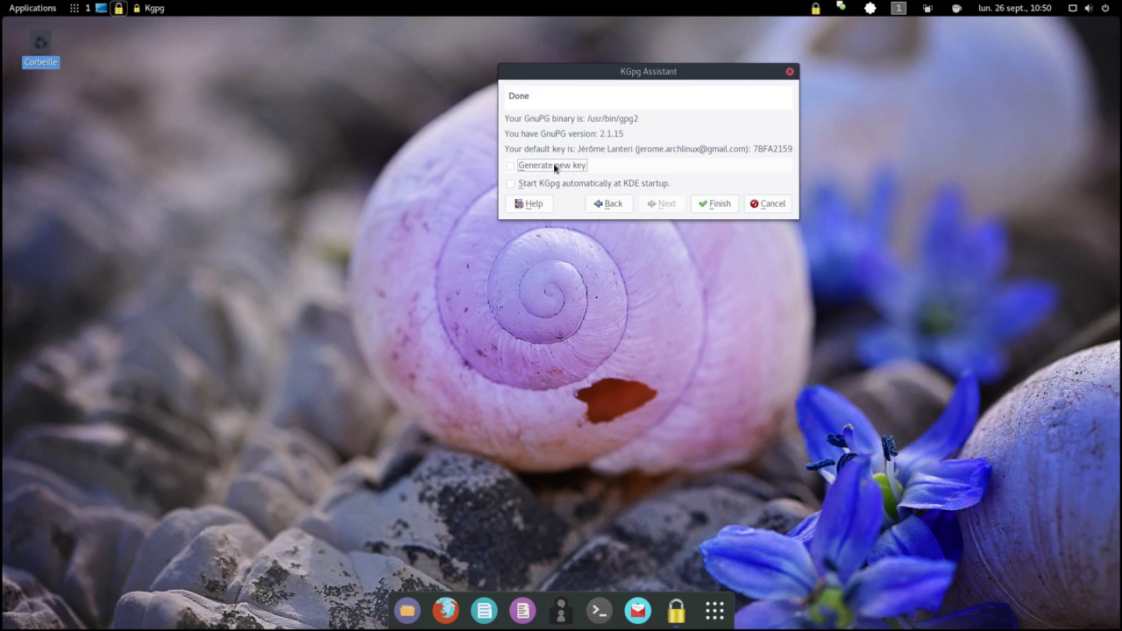
click(713, 207)
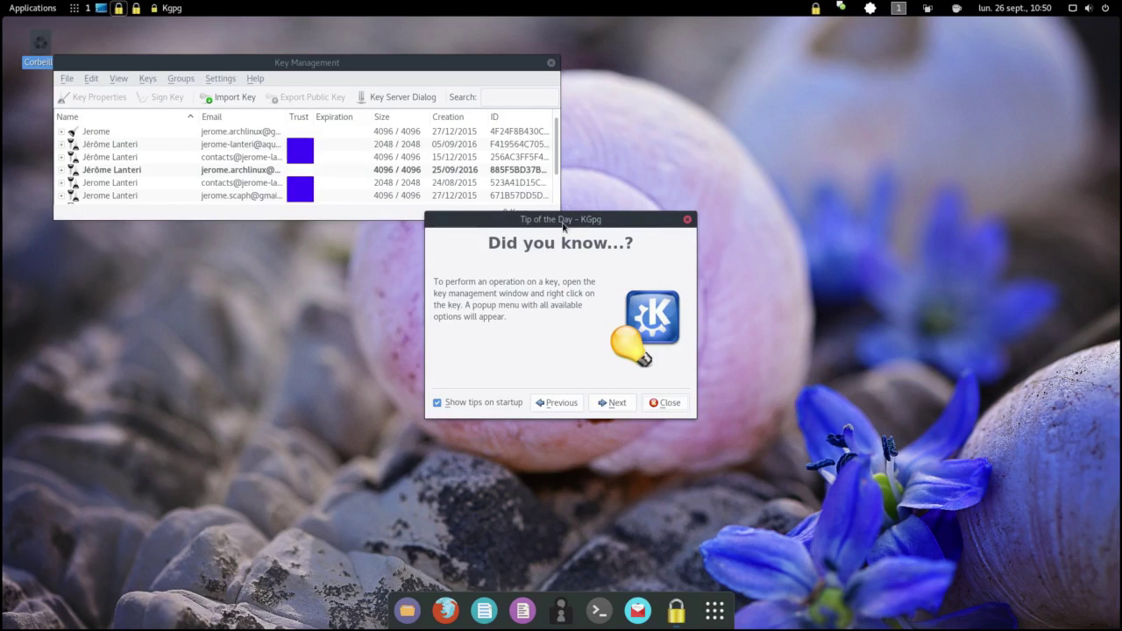
Step: Turn off showing tips on startup and close the Tip of the Day
drag(561, 223, 647, 252)
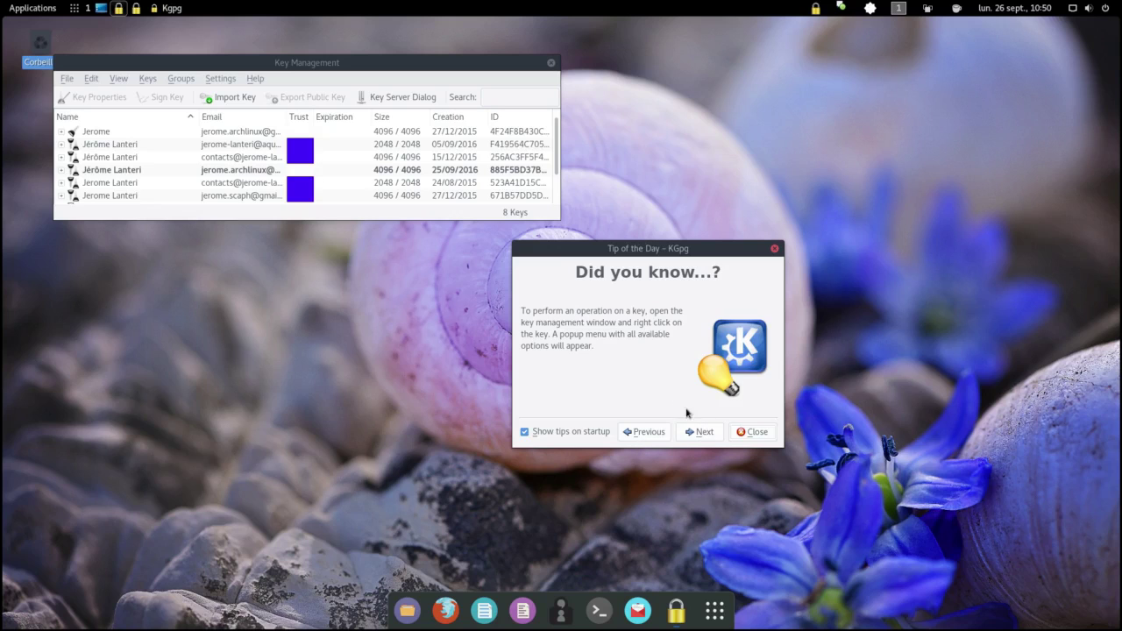
click(588, 432)
click(755, 432)
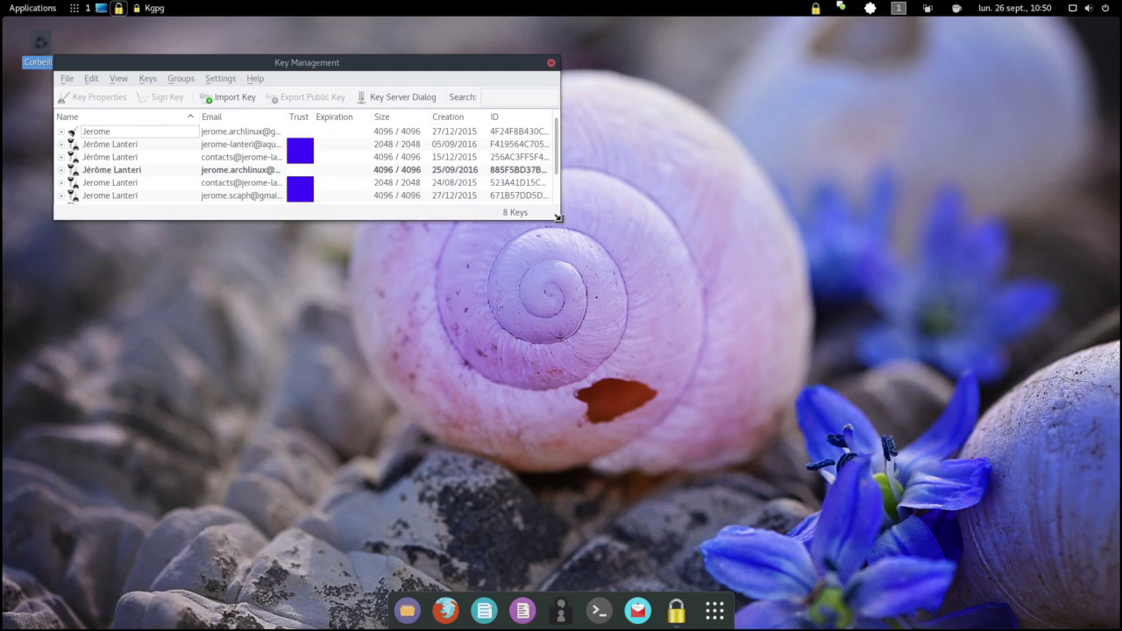
Step: Enlarge and reposition the key management window, and inspect the user ID and RSA subkey under the default key pair
drag(559, 218, 599, 396)
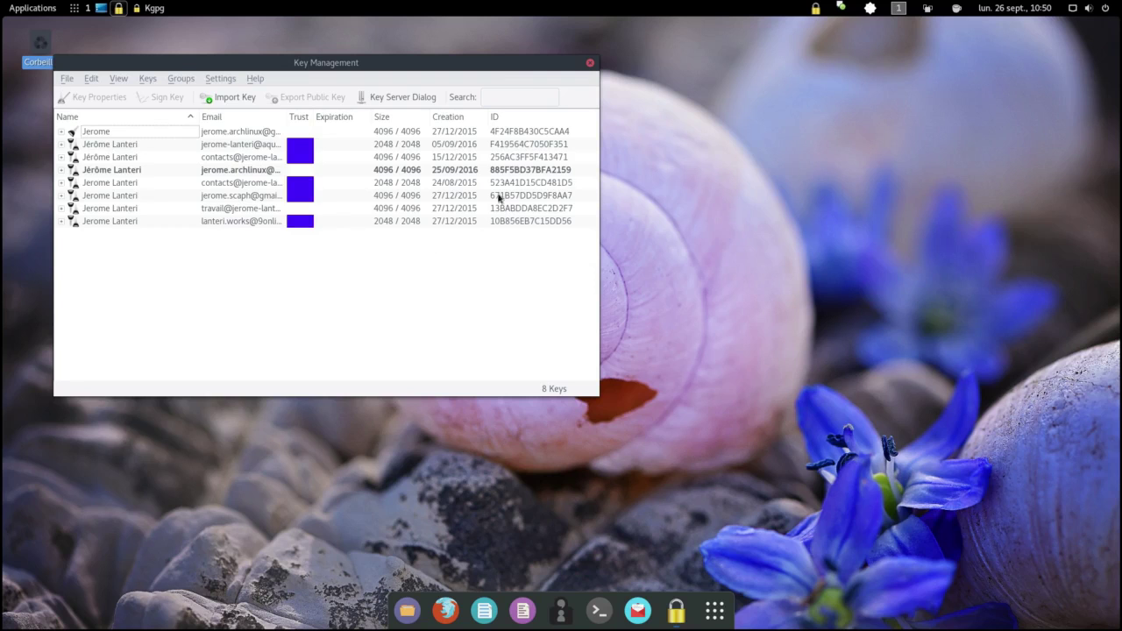
drag(519, 62, 758, 86)
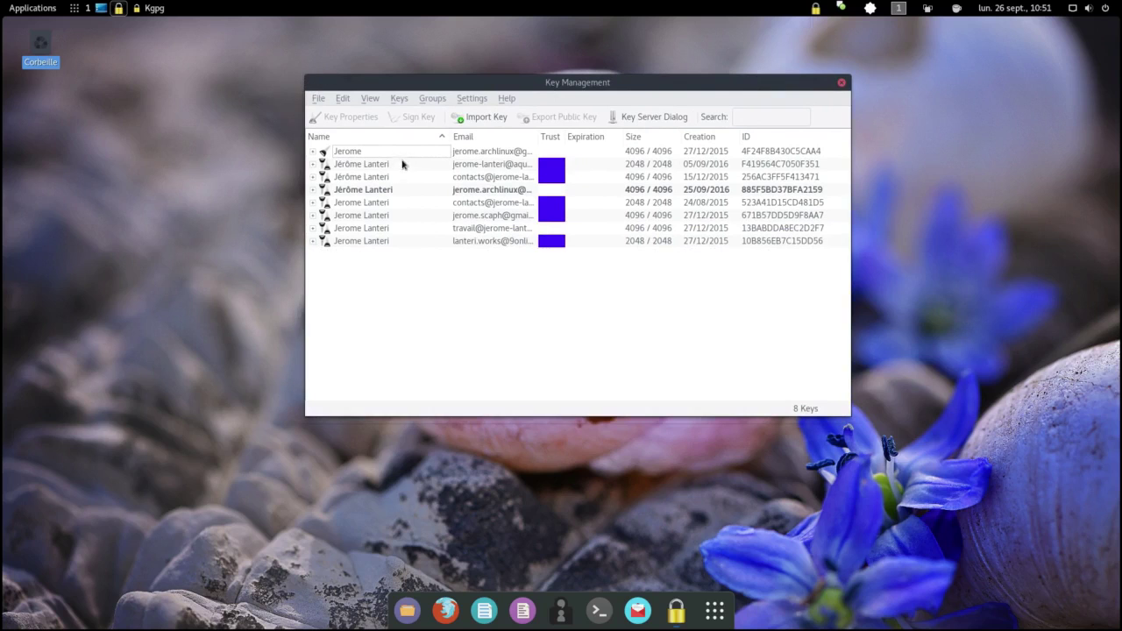
click(312, 192)
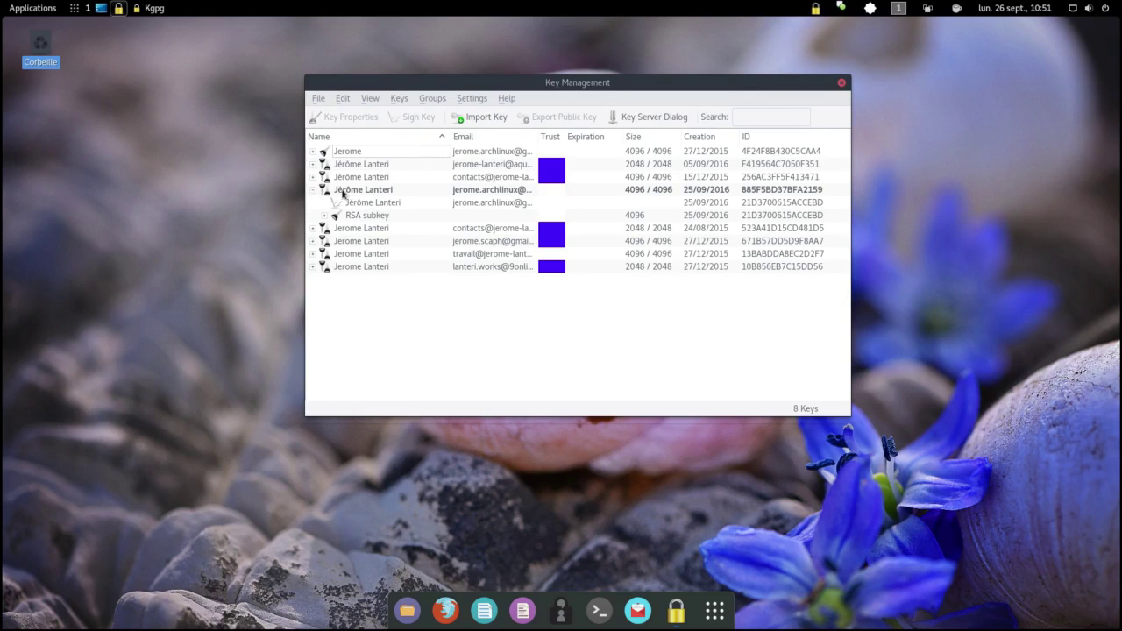
click(355, 195)
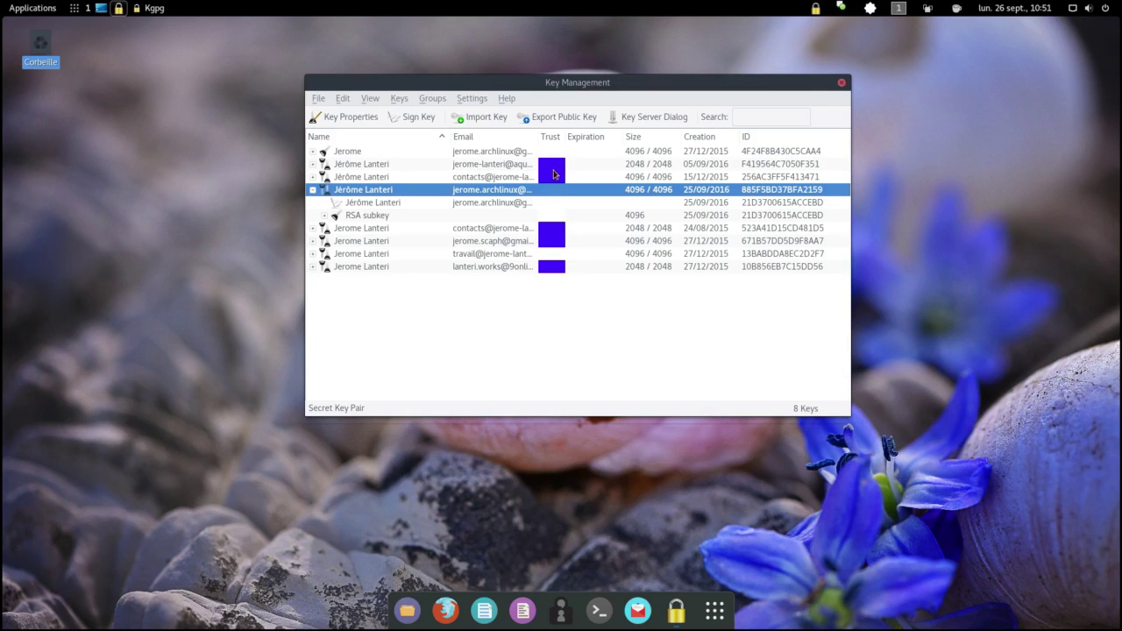
click(313, 190)
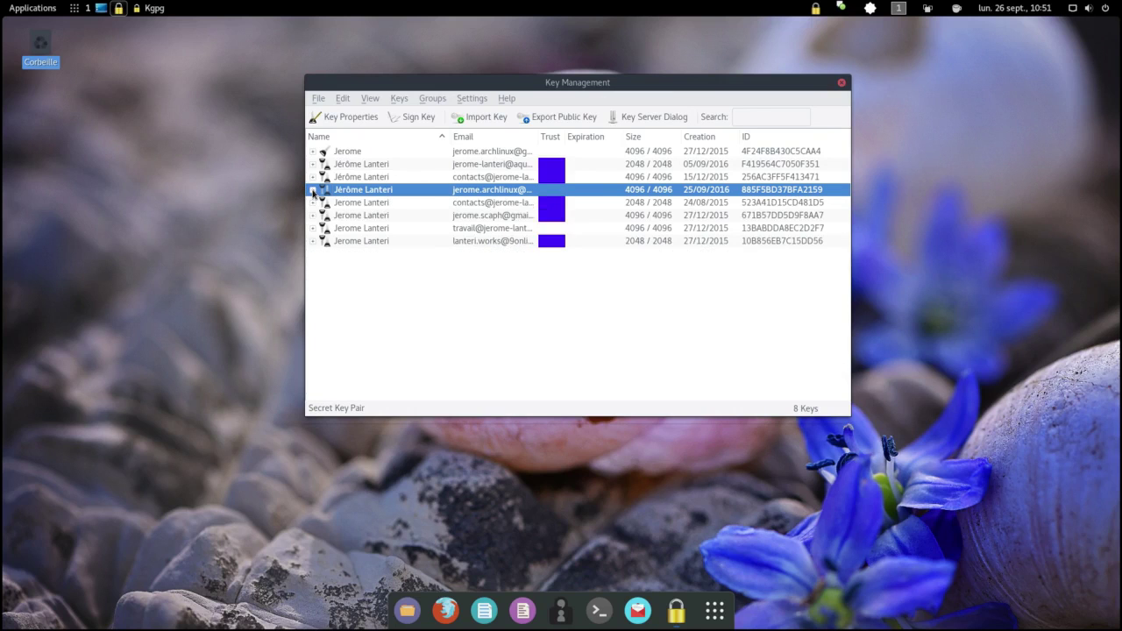
Step: Compare the default key pair with the public-only key and the other key pairs in the key list
click(407, 216)
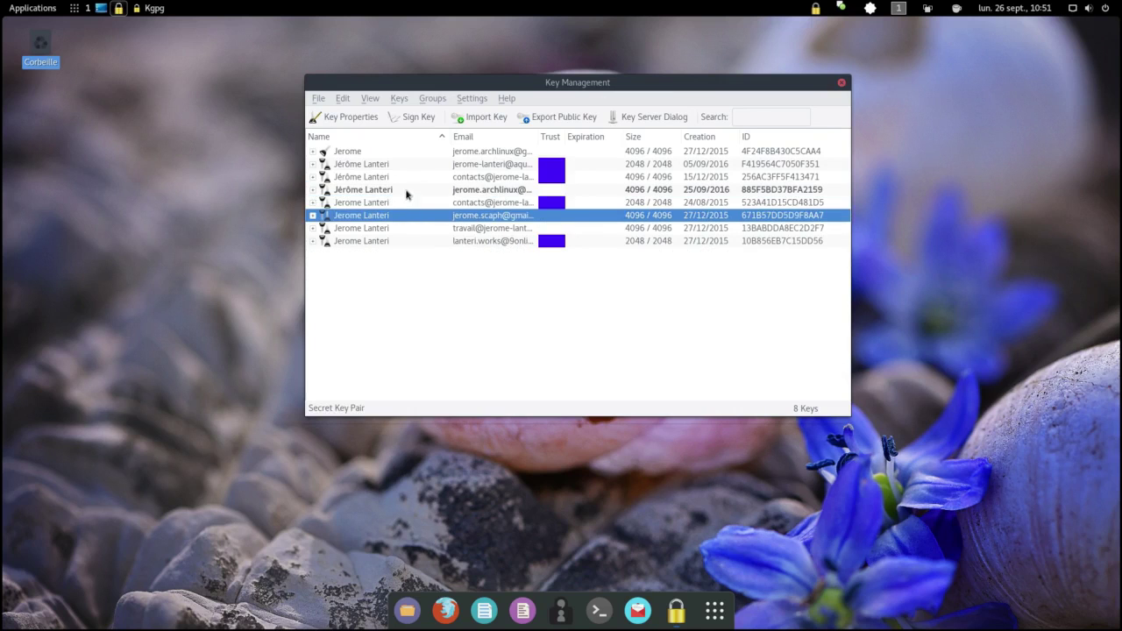
click(406, 191)
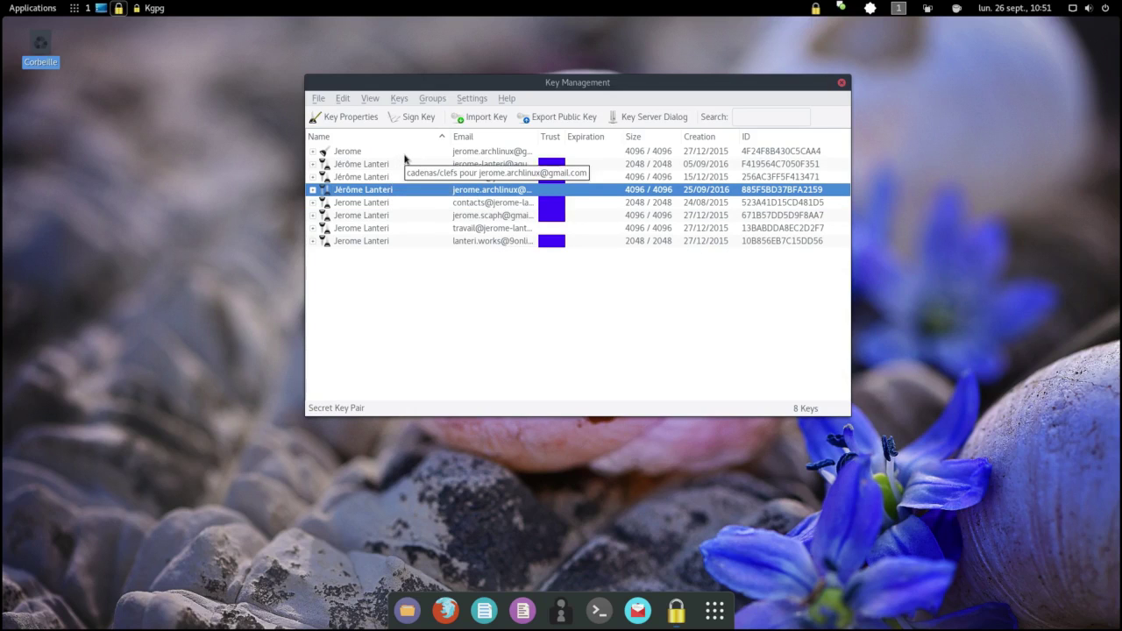
click(405, 154)
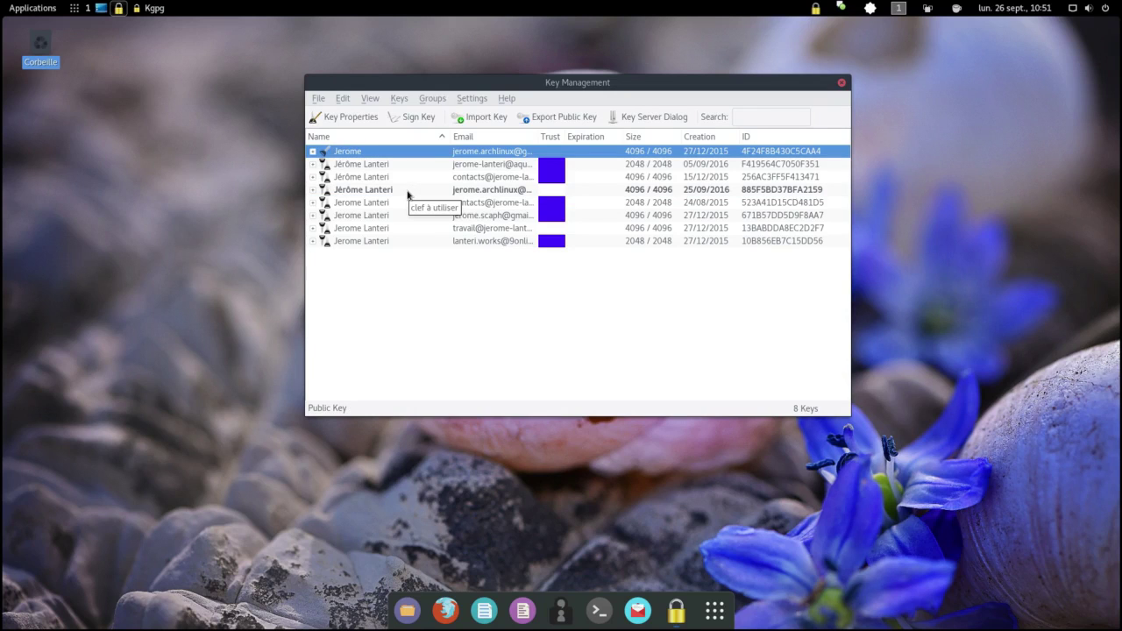
click(429, 232)
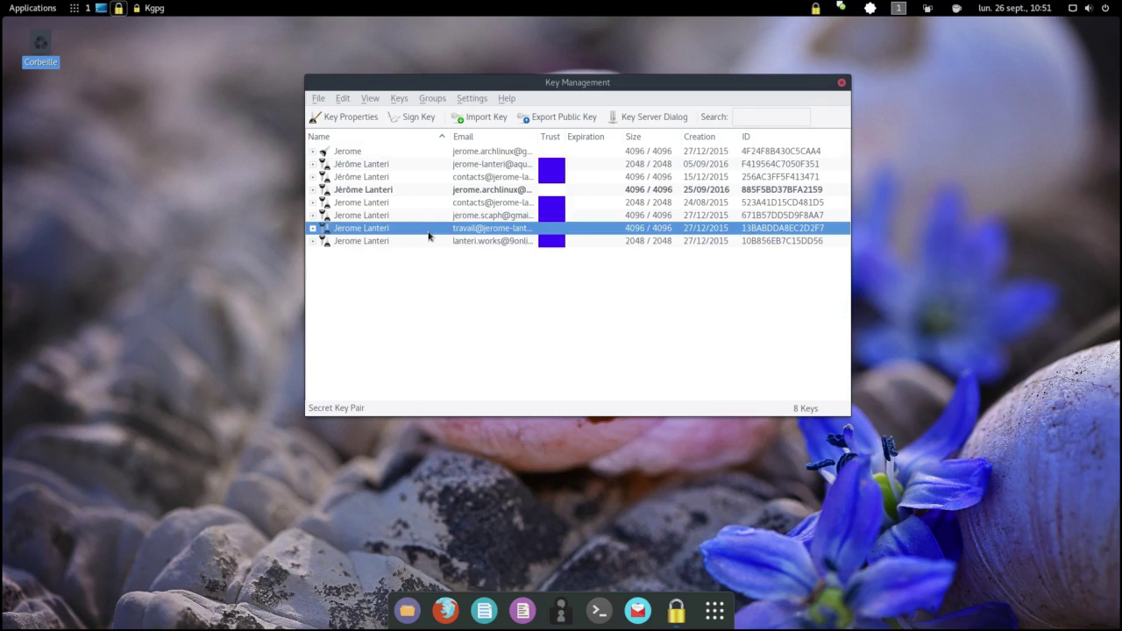
click(449, 190)
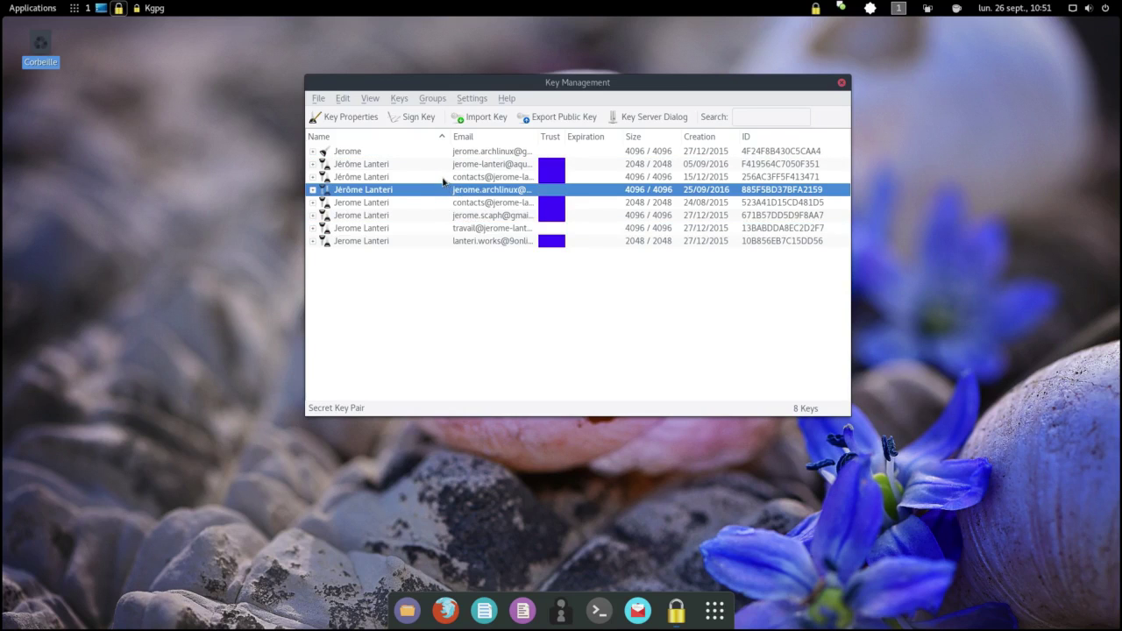
click(456, 228)
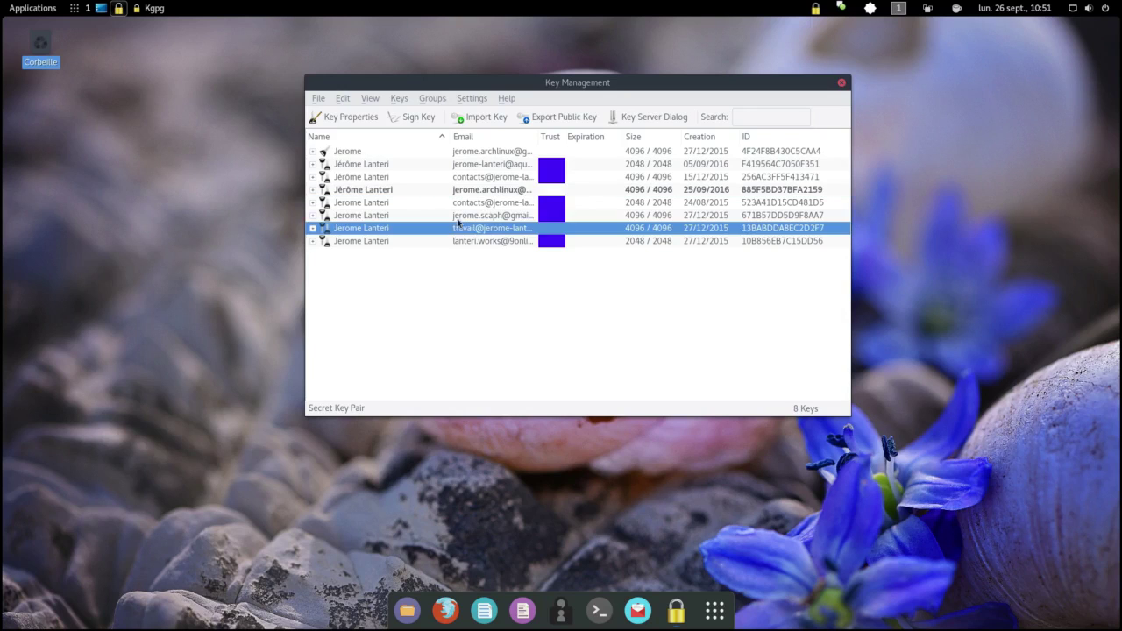
click(469, 191)
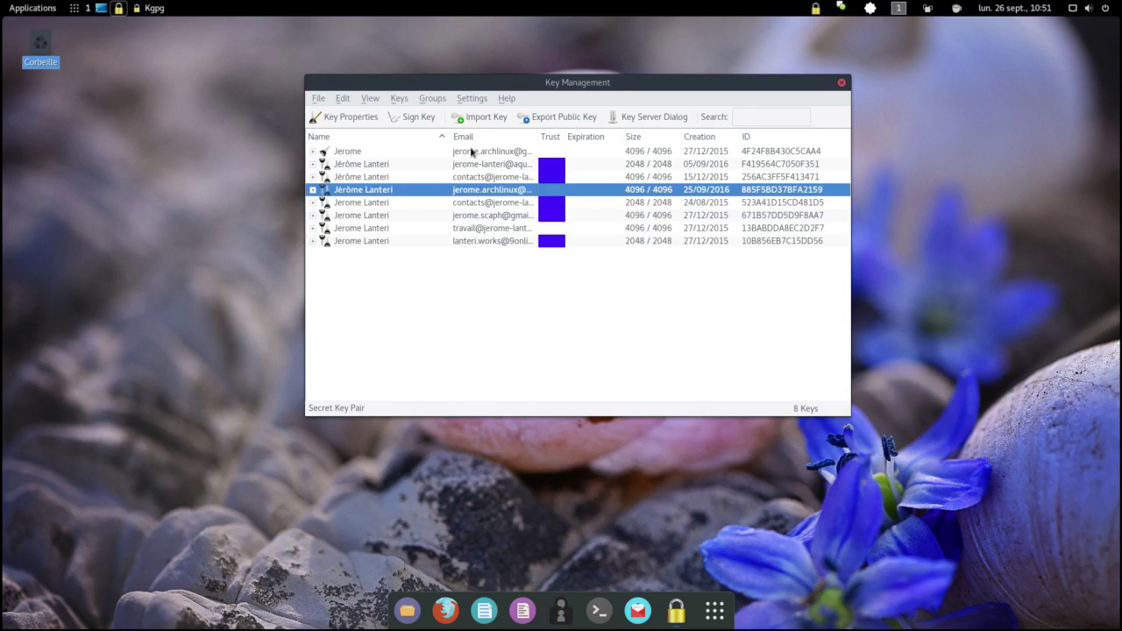
click(472, 153)
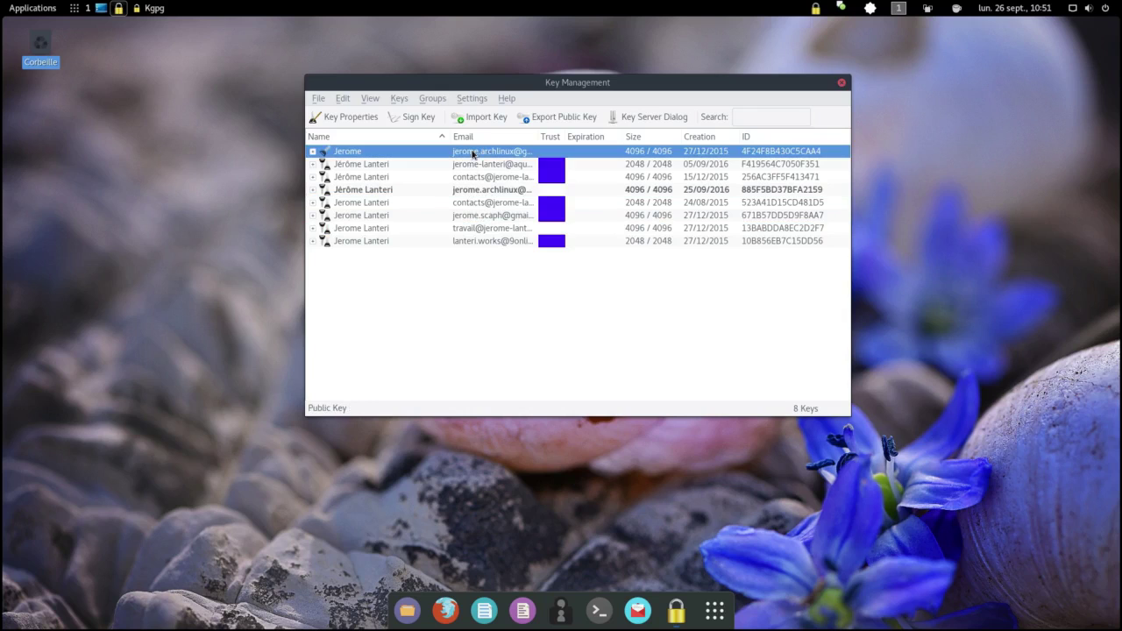
click(471, 192)
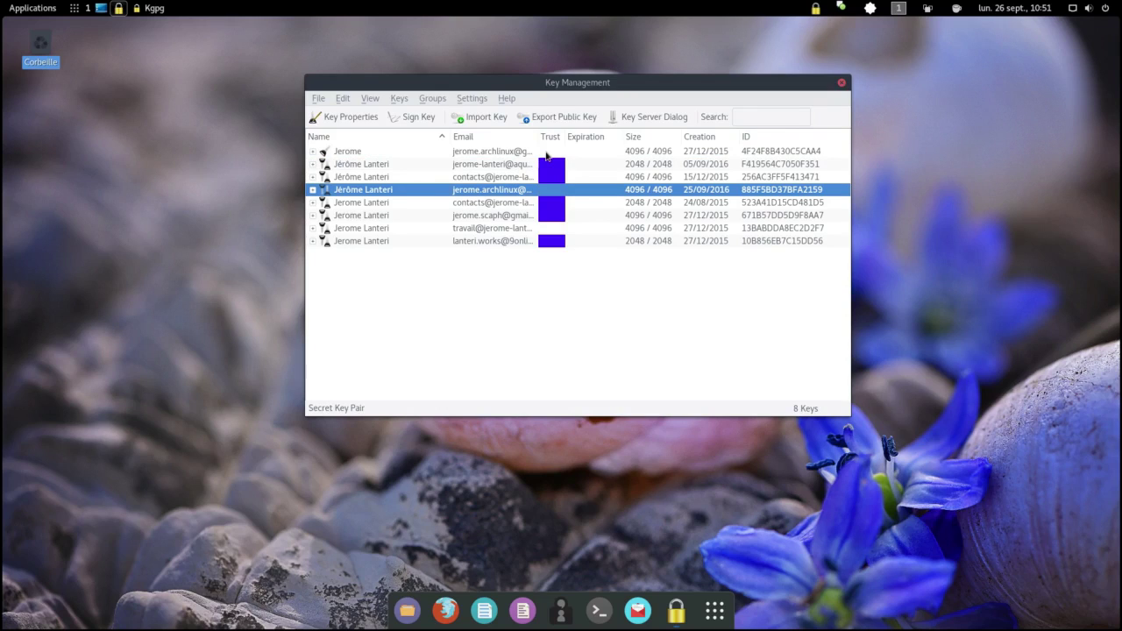
Step: Expand the default key pair and its RSA subkey to examine the signatures beneath them
click(313, 190)
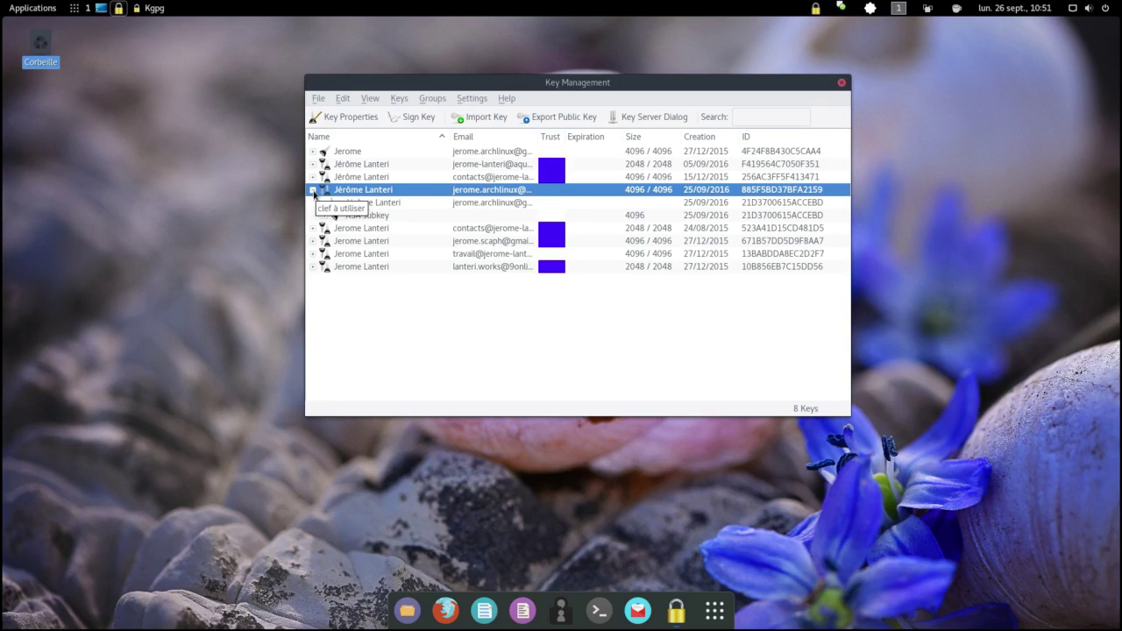
click(313, 190)
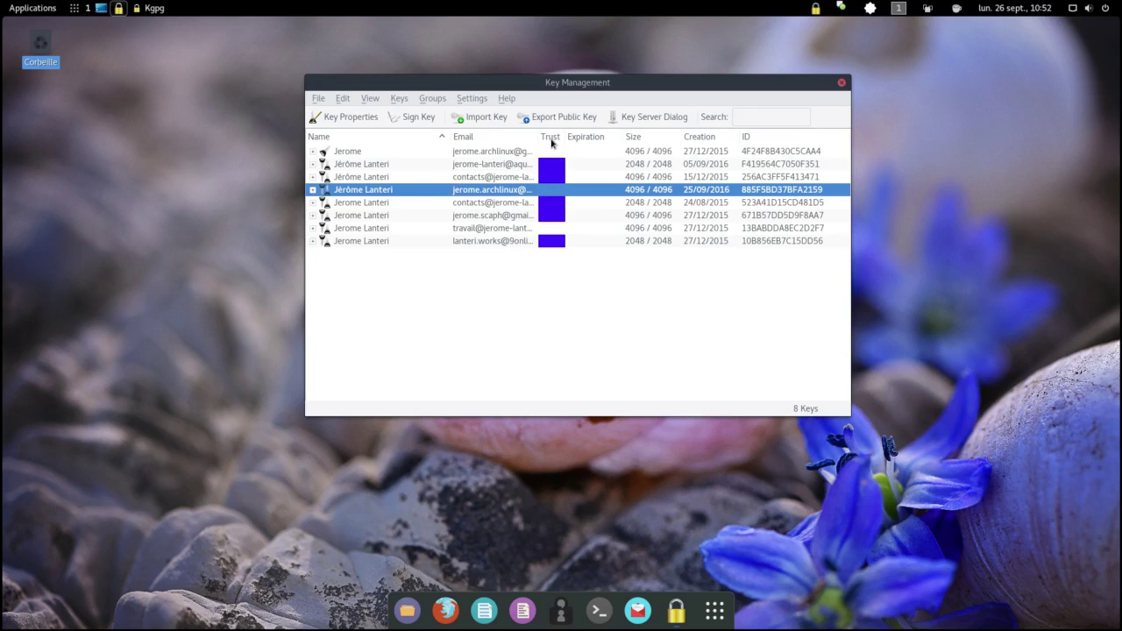
click(313, 190)
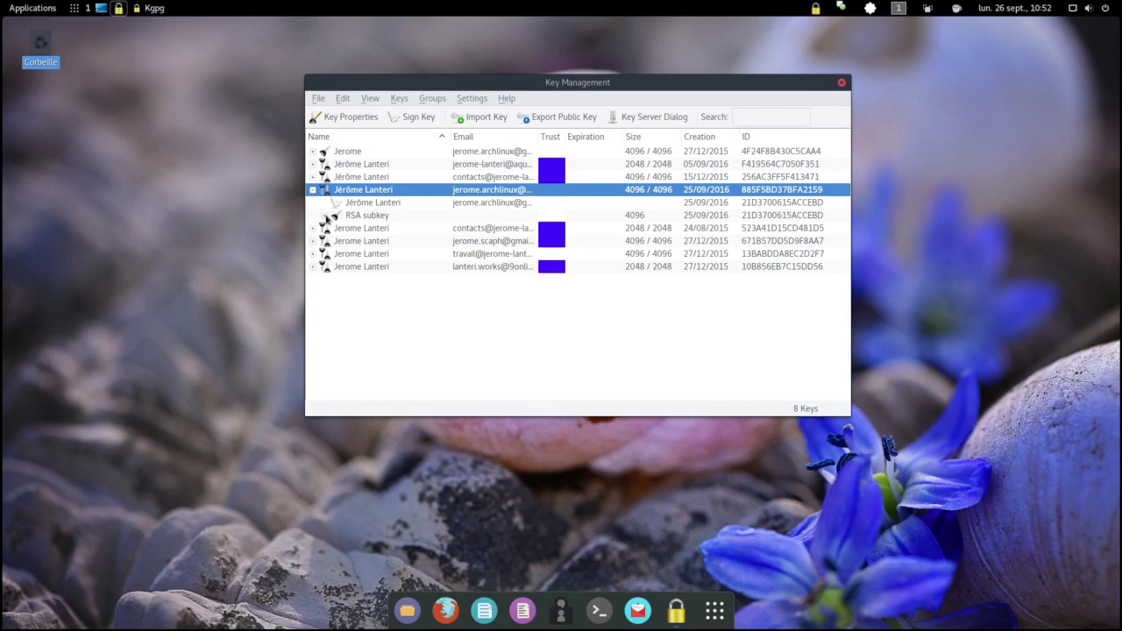
click(326, 216)
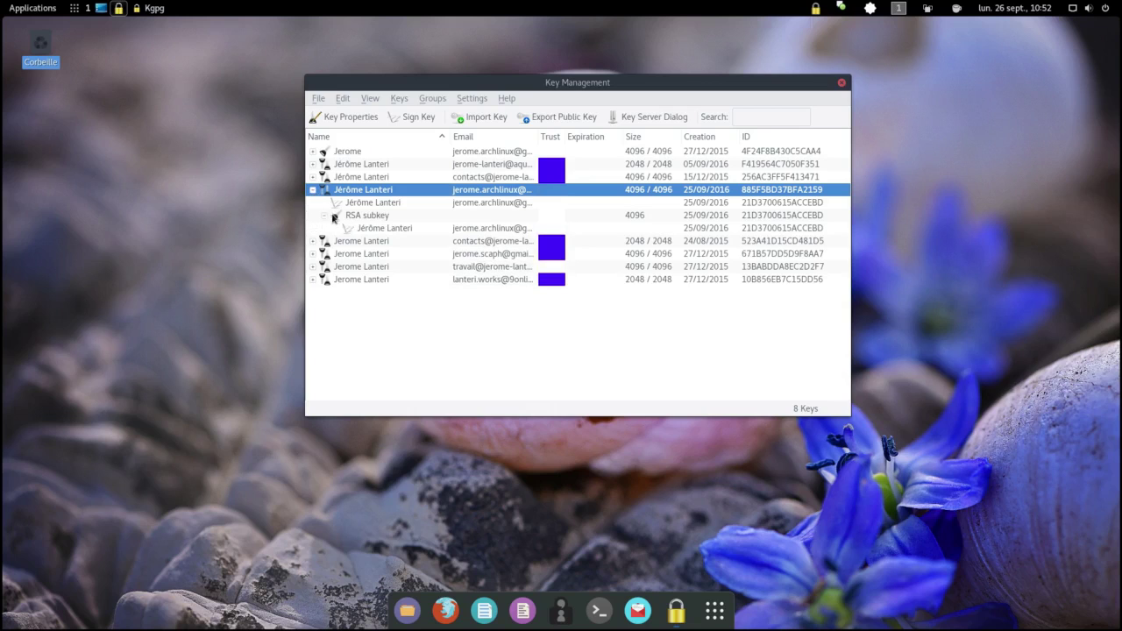
click(343, 204)
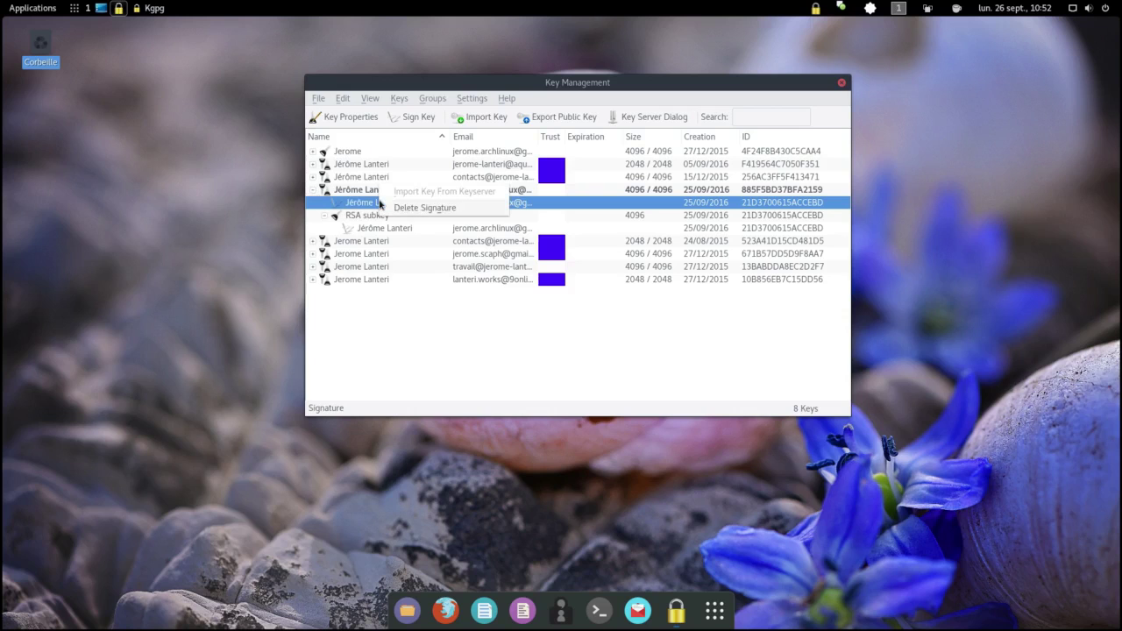
key(Delete)
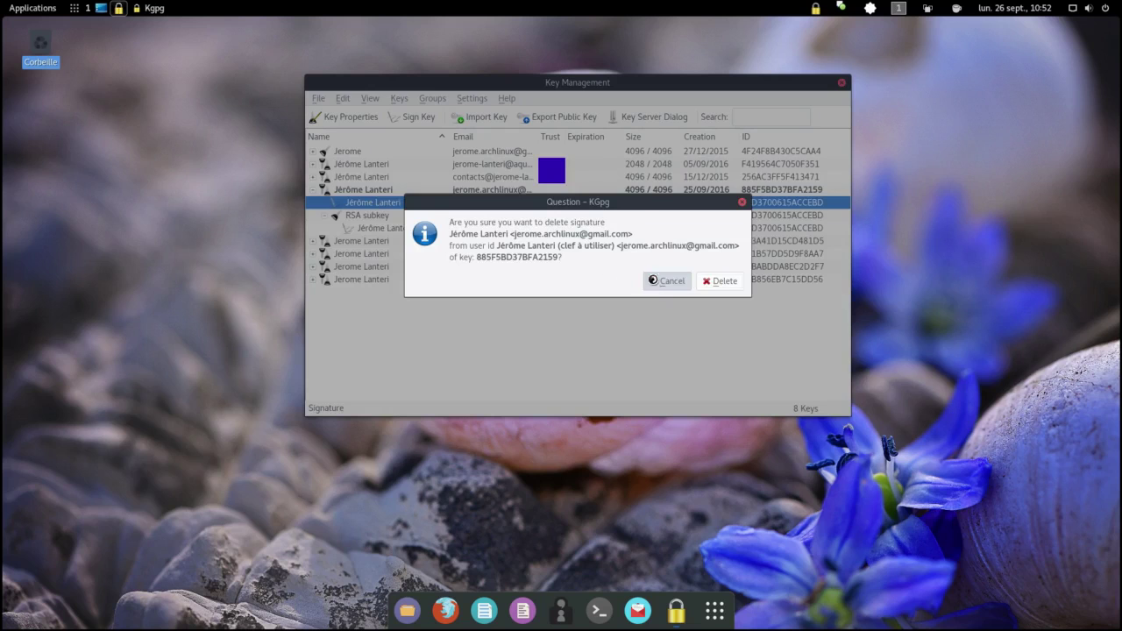
click(652, 281)
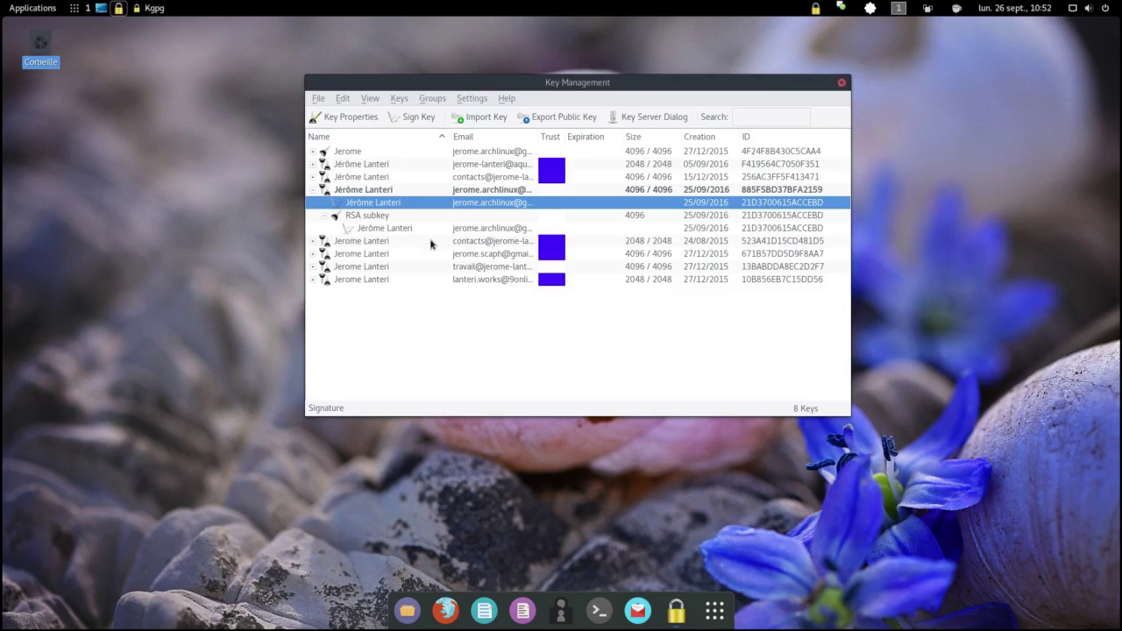
Step: Start adding a JPEG photo to the default key pair, and cancel at the image file selection
right_click(379, 192)
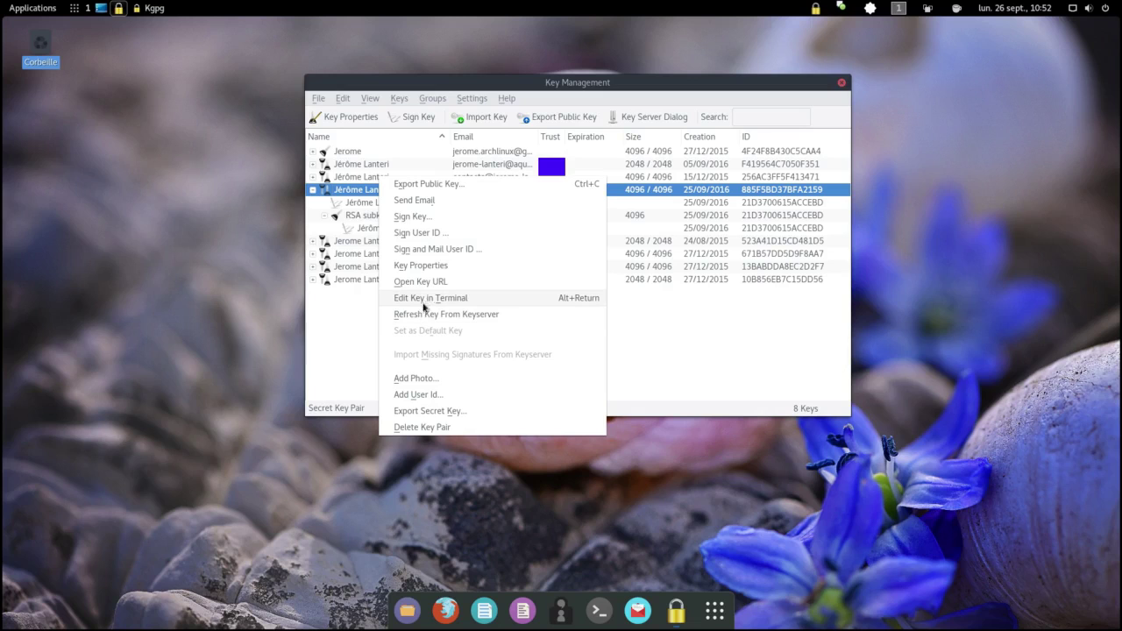
click(420, 380)
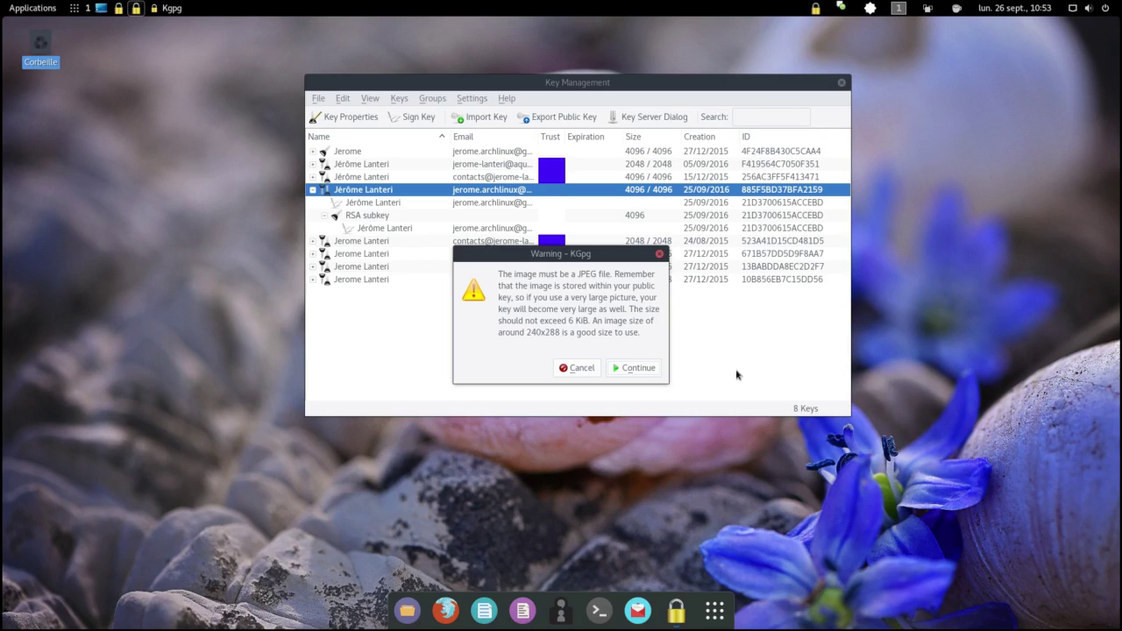
click(614, 370)
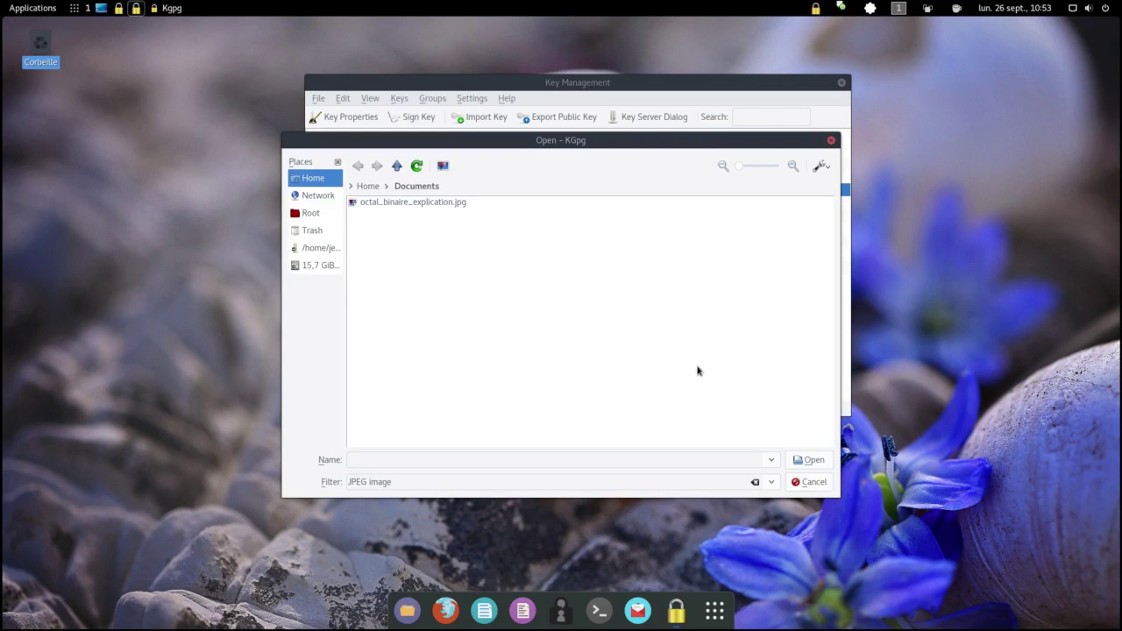
click(812, 482)
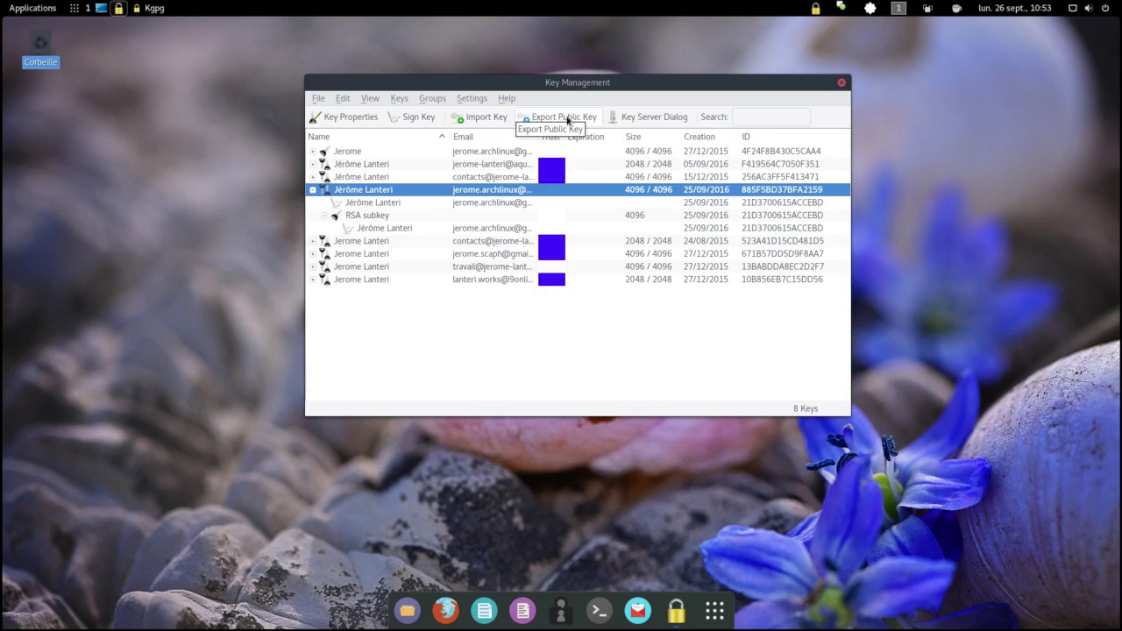
Step: Examine the key server dialog's available servers and its import and export options, and close it
click(627, 118)
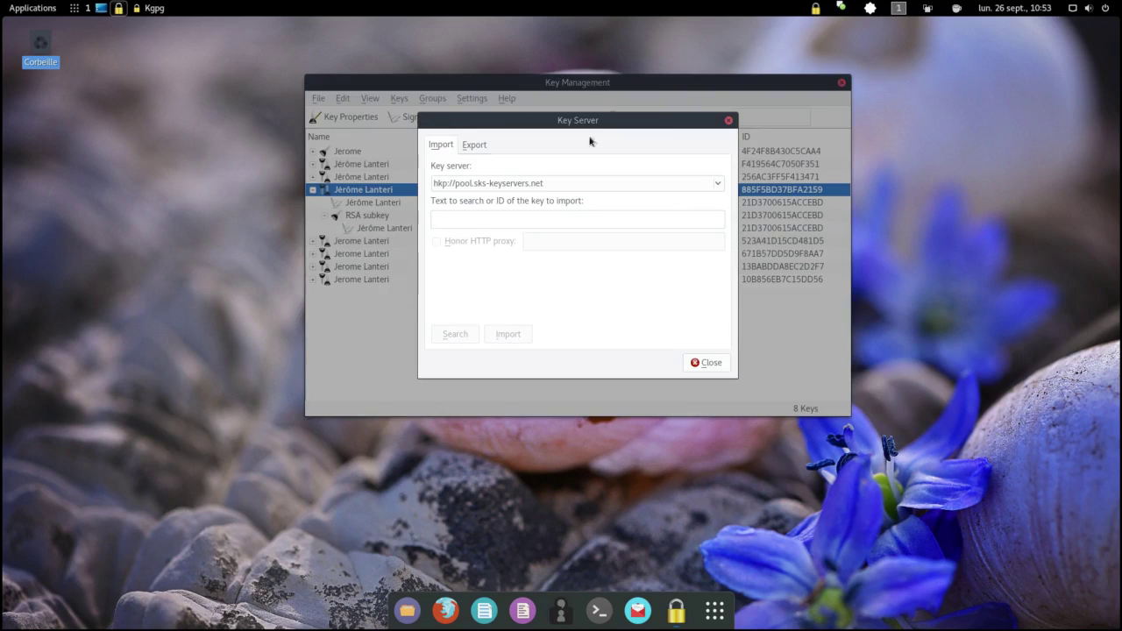
click(680, 186)
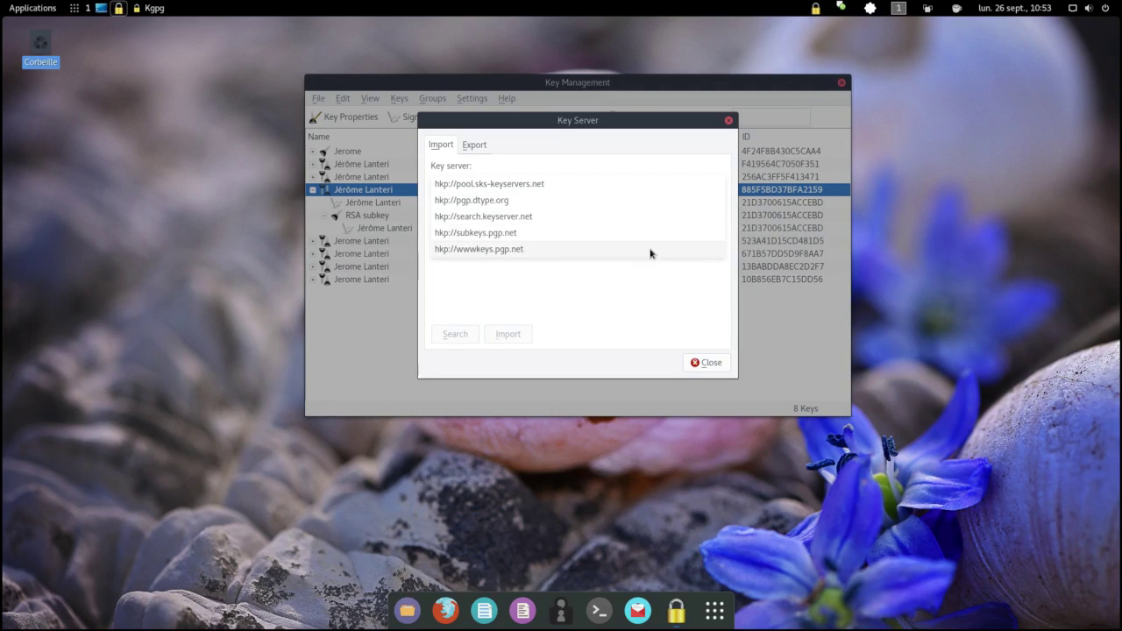
click(624, 294)
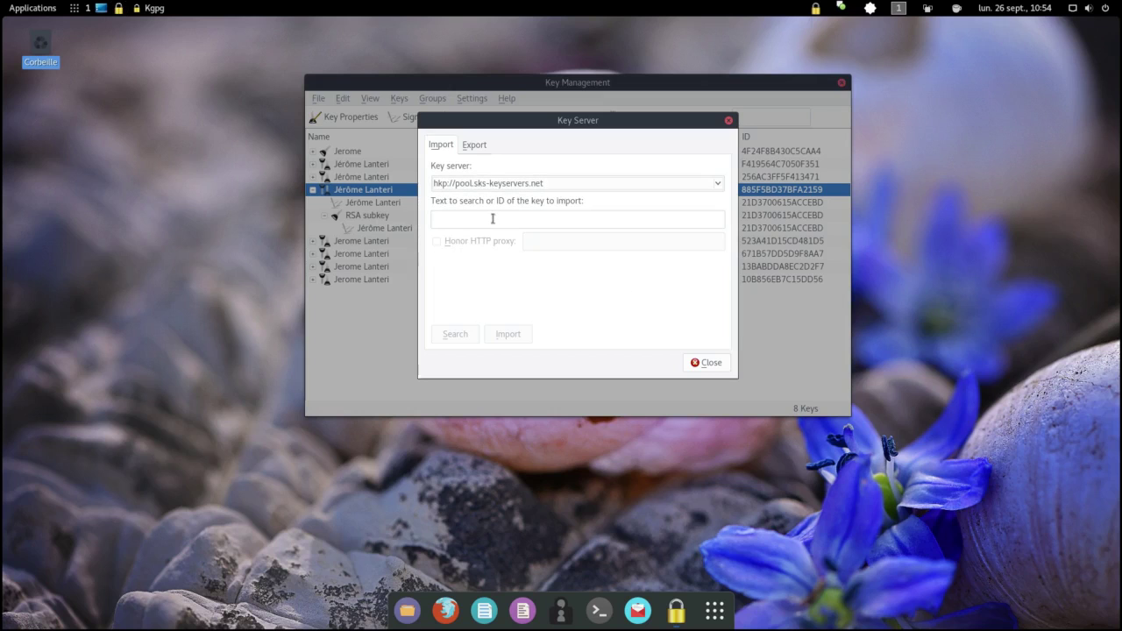
click(468, 145)
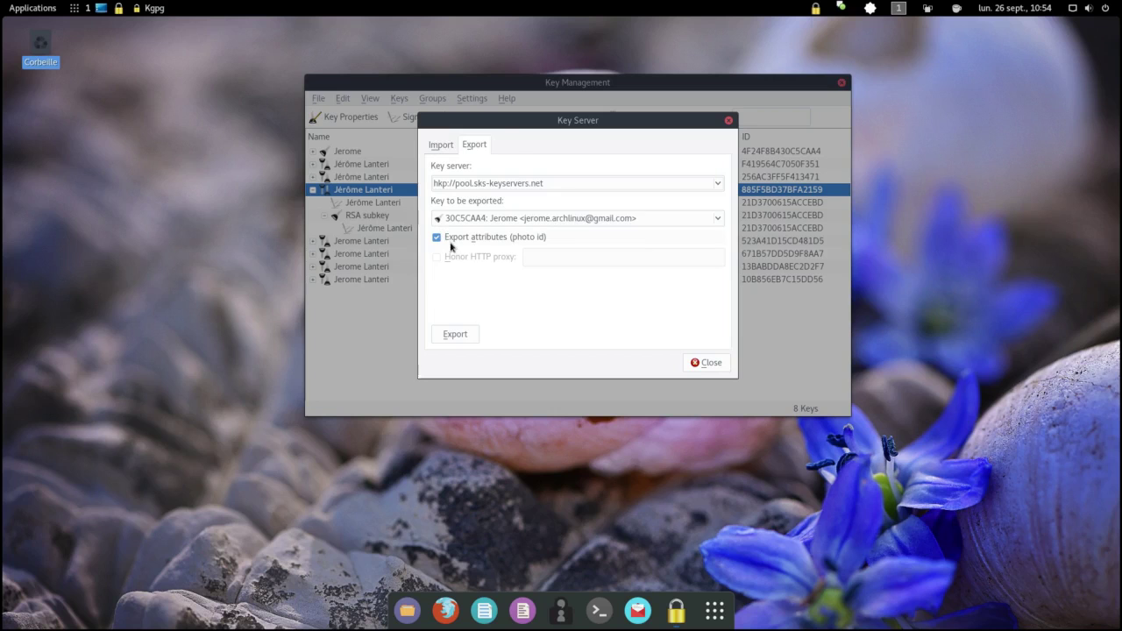
click(438, 146)
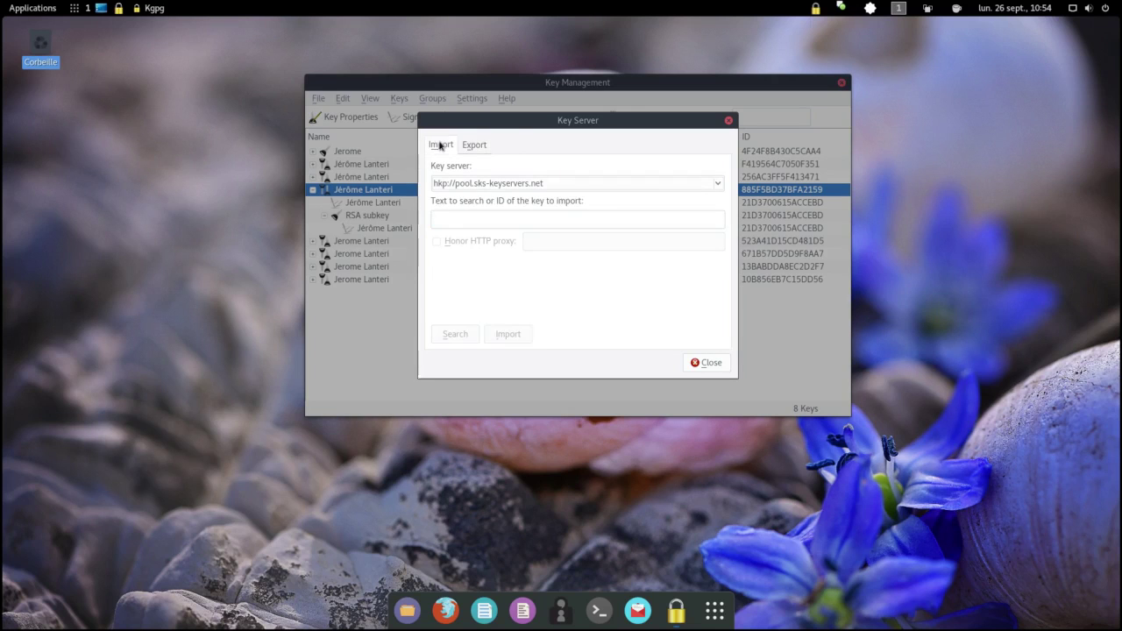
click(470, 224)
click(474, 147)
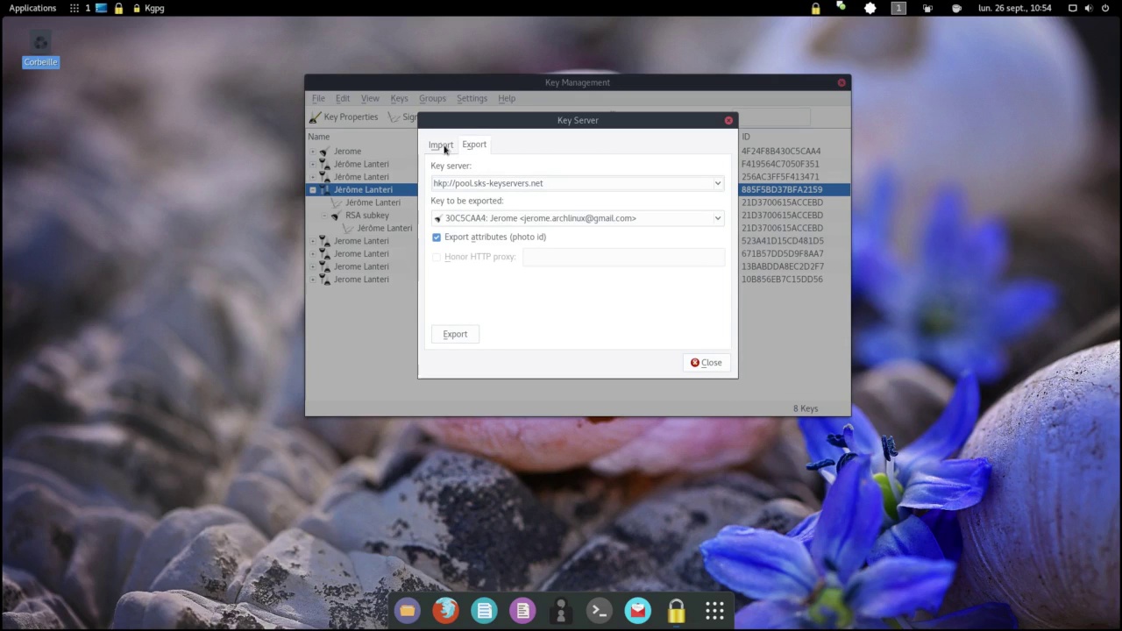
click(443, 149)
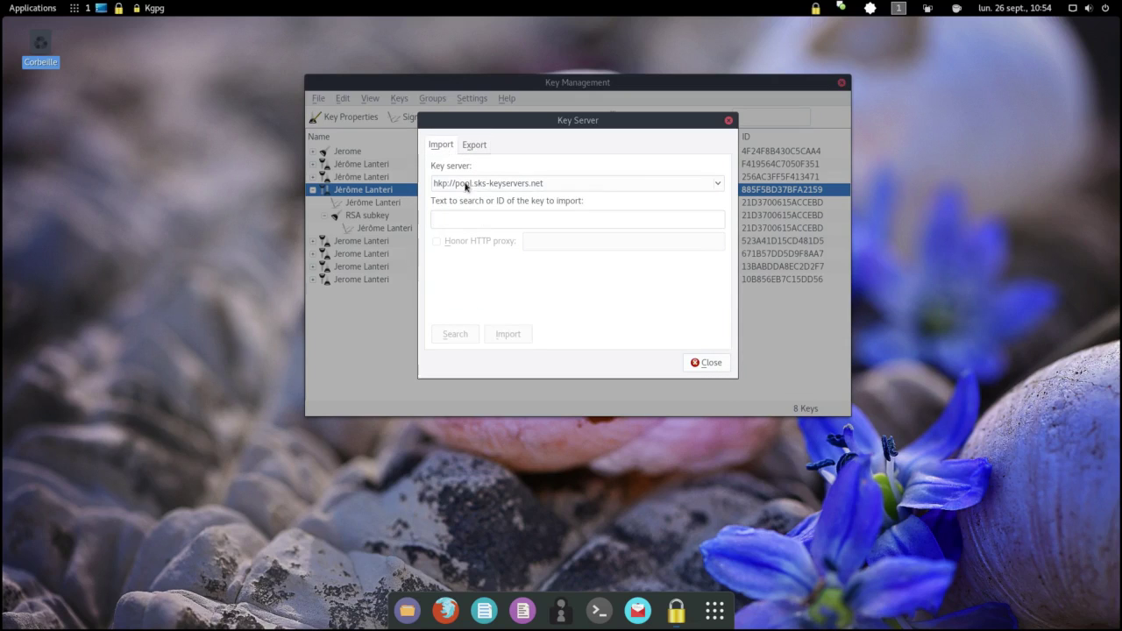
click(708, 362)
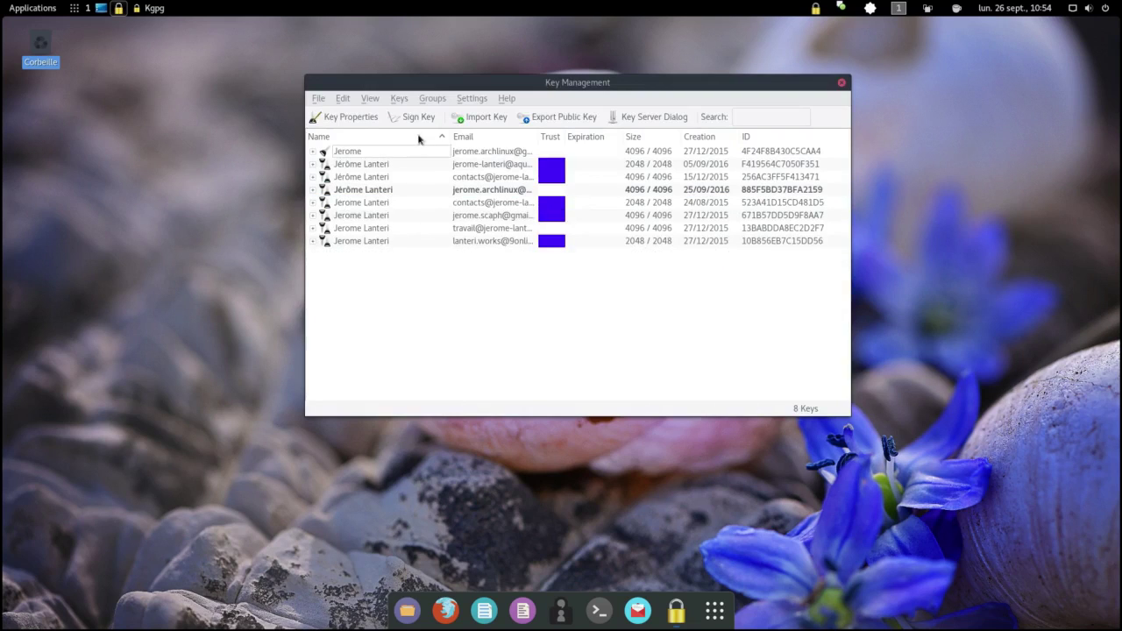
click(321, 100)
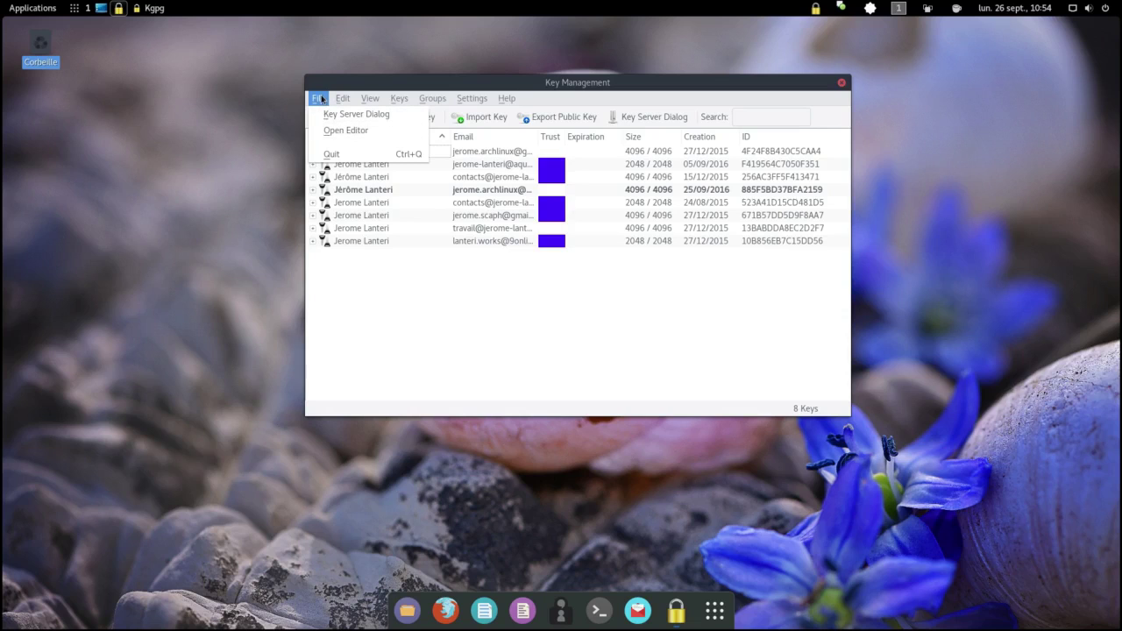
click(321, 99)
click(341, 99)
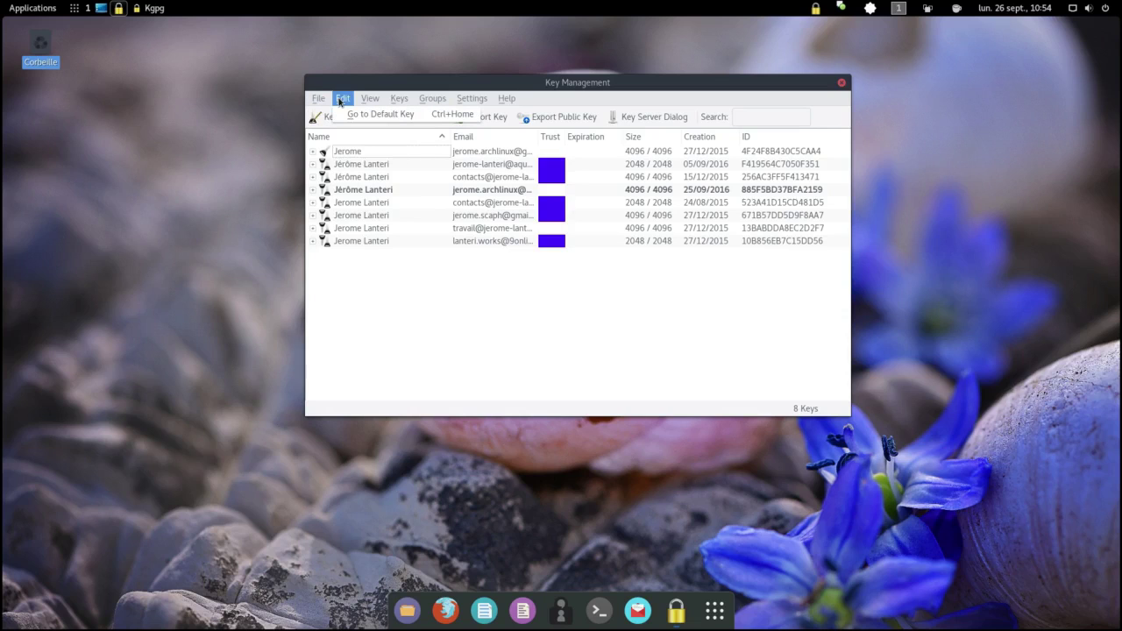
Step: Limit the key list to secret keys only, switching the filter off and on again to compare both views
mouse_move(372, 100)
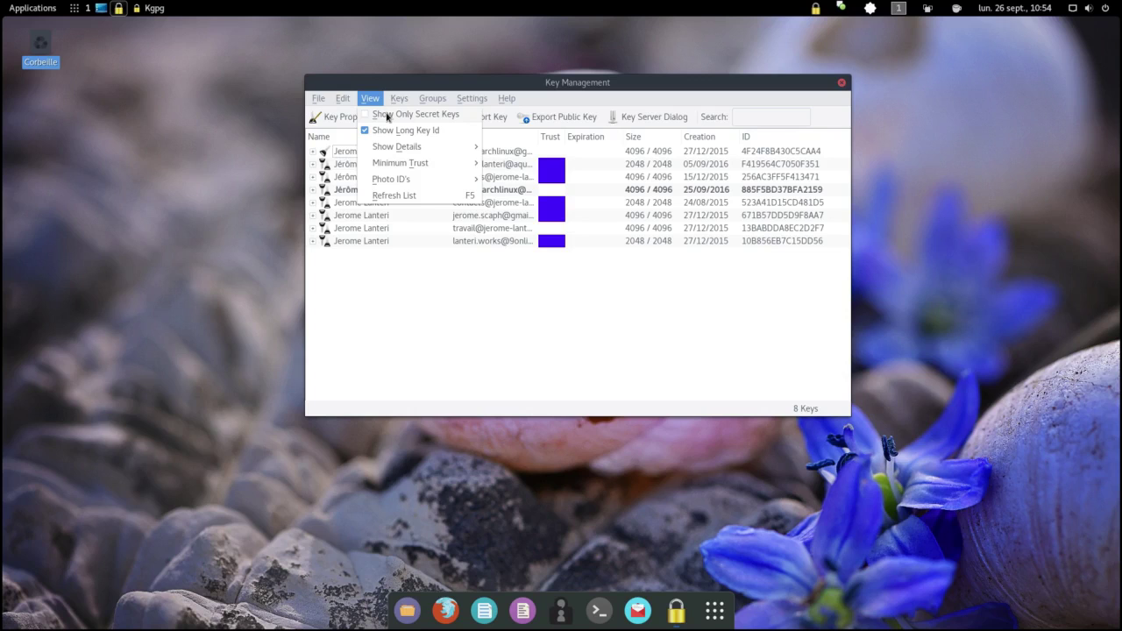
click(386, 115)
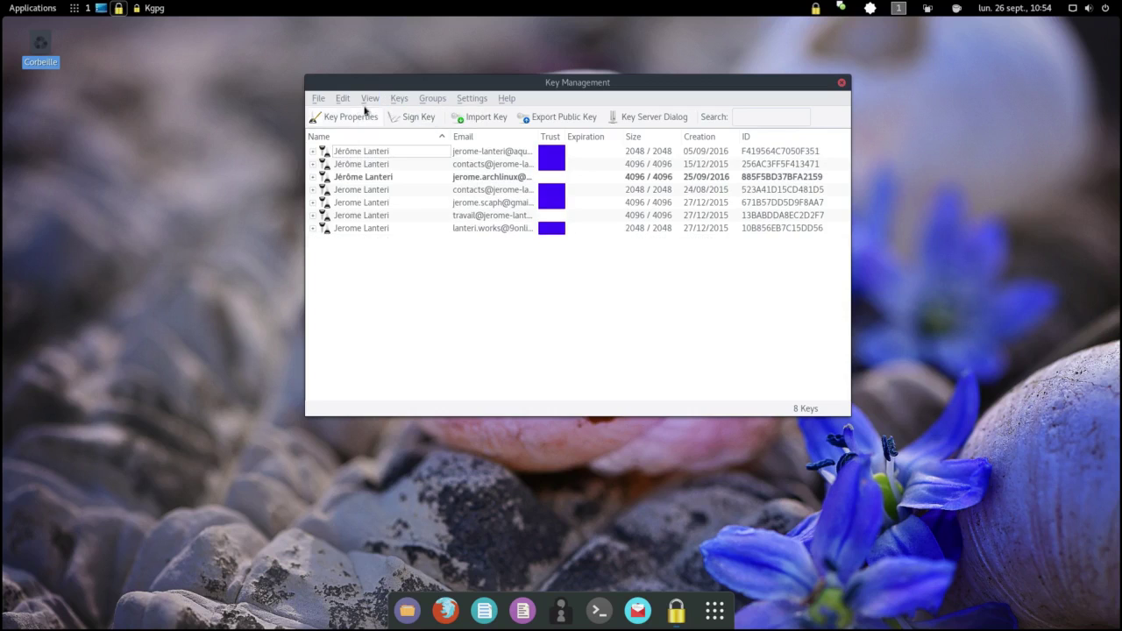
click(368, 98)
click(370, 115)
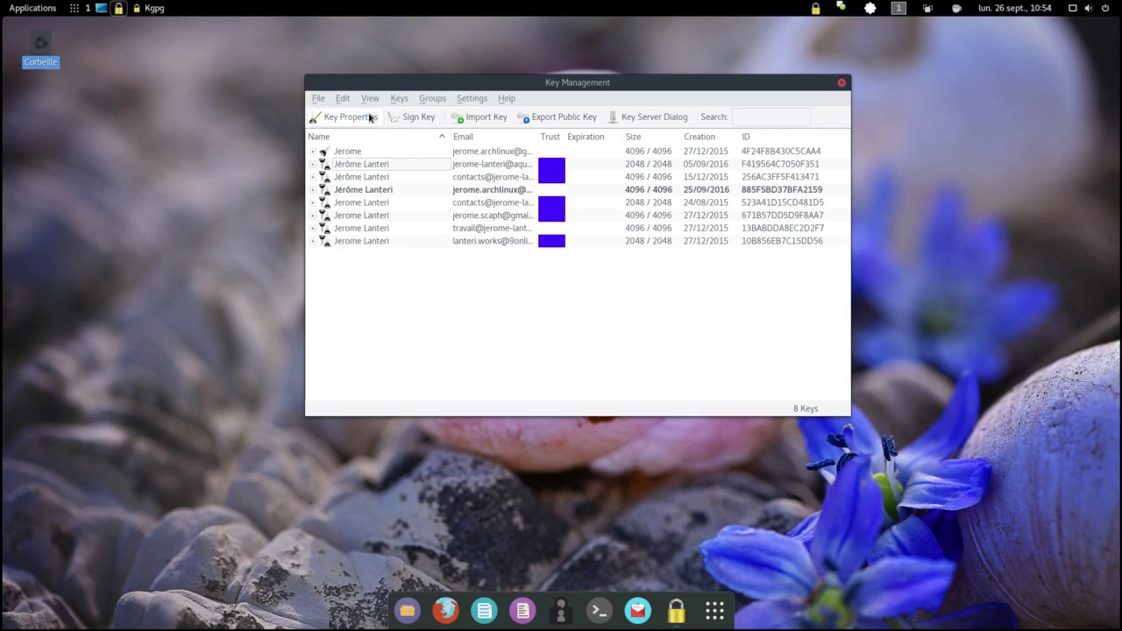
click(370, 99)
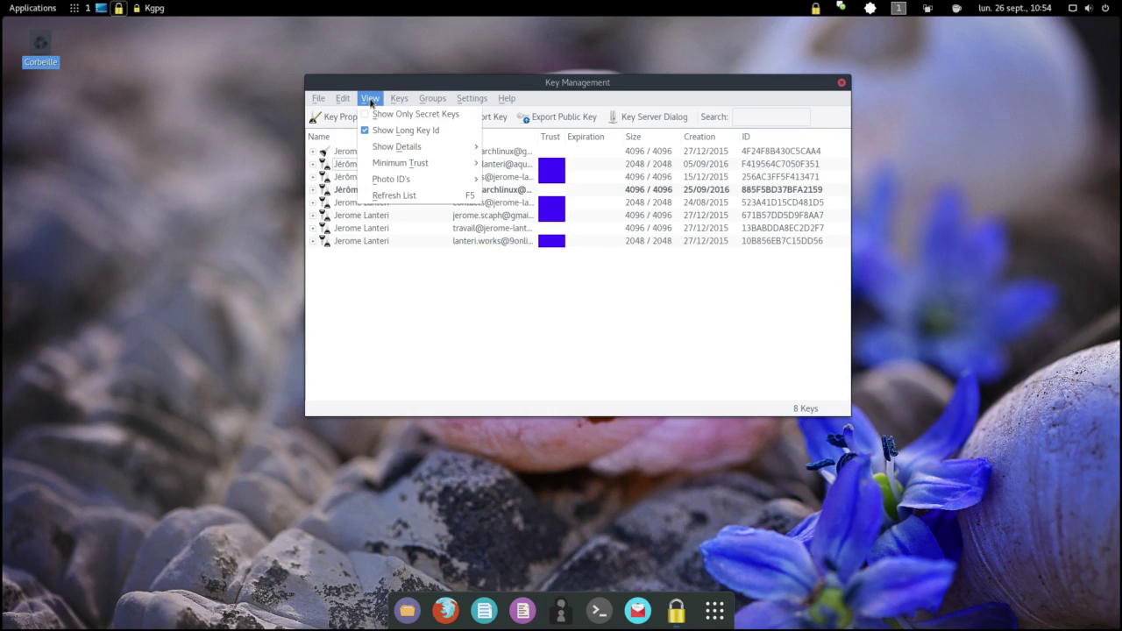
click(376, 115)
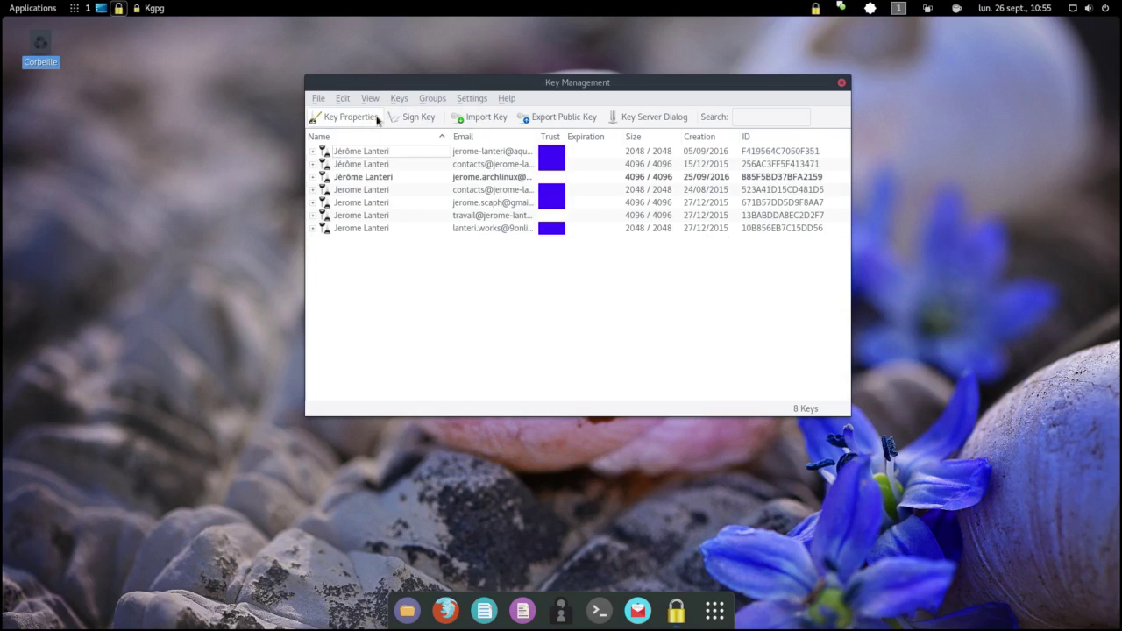
Step: Turn off the secret-keys-only filter so the list includes all keys
click(370, 98)
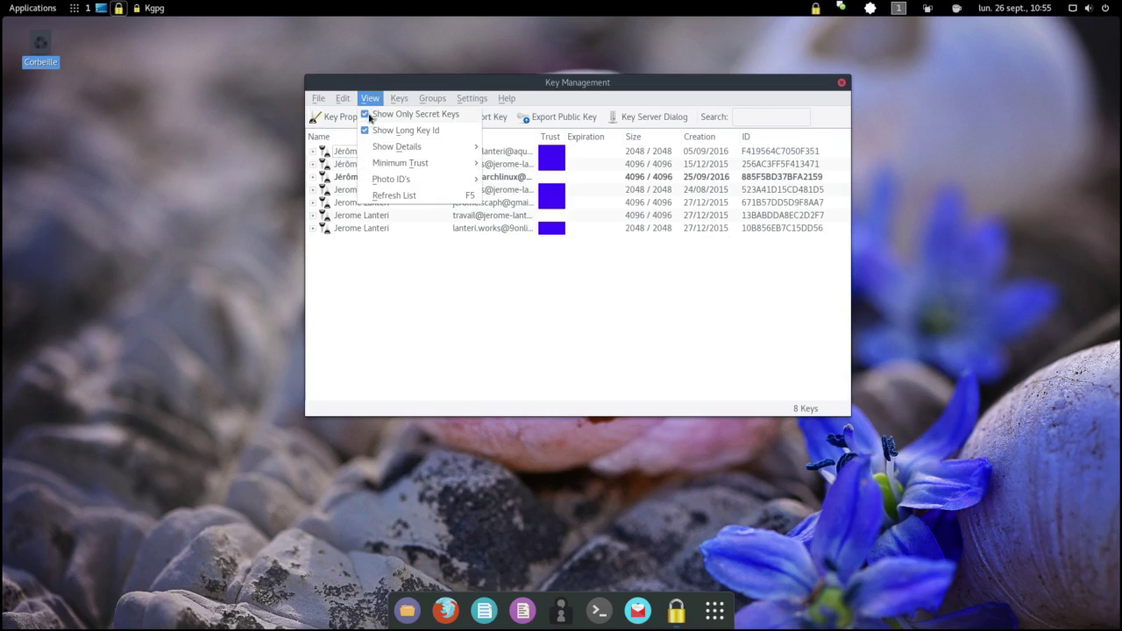
click(369, 115)
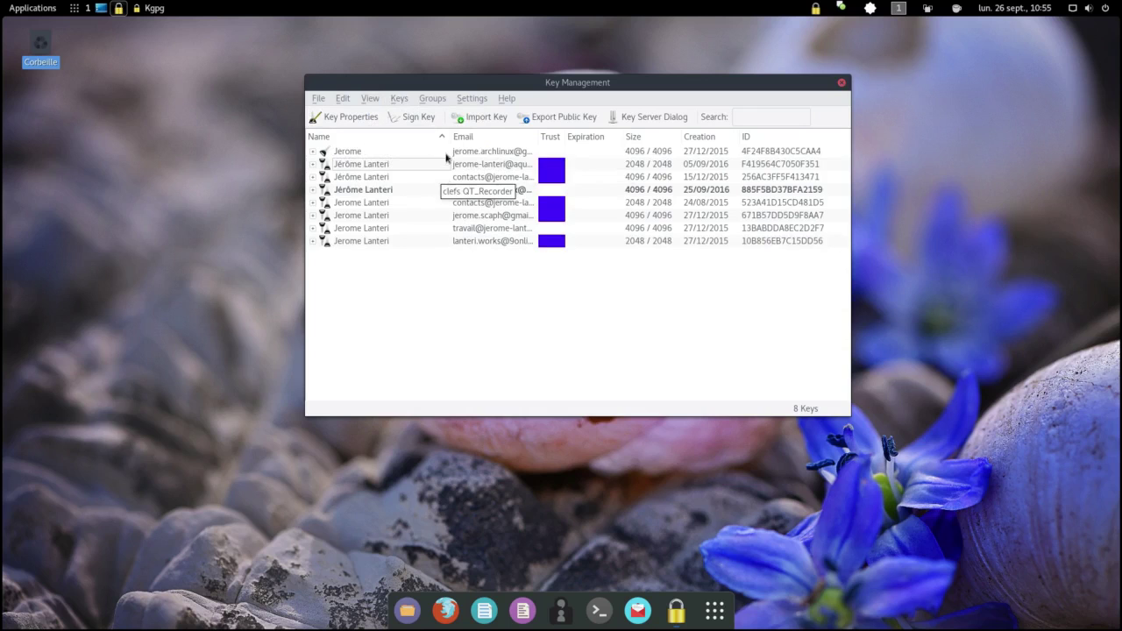
click(397, 100)
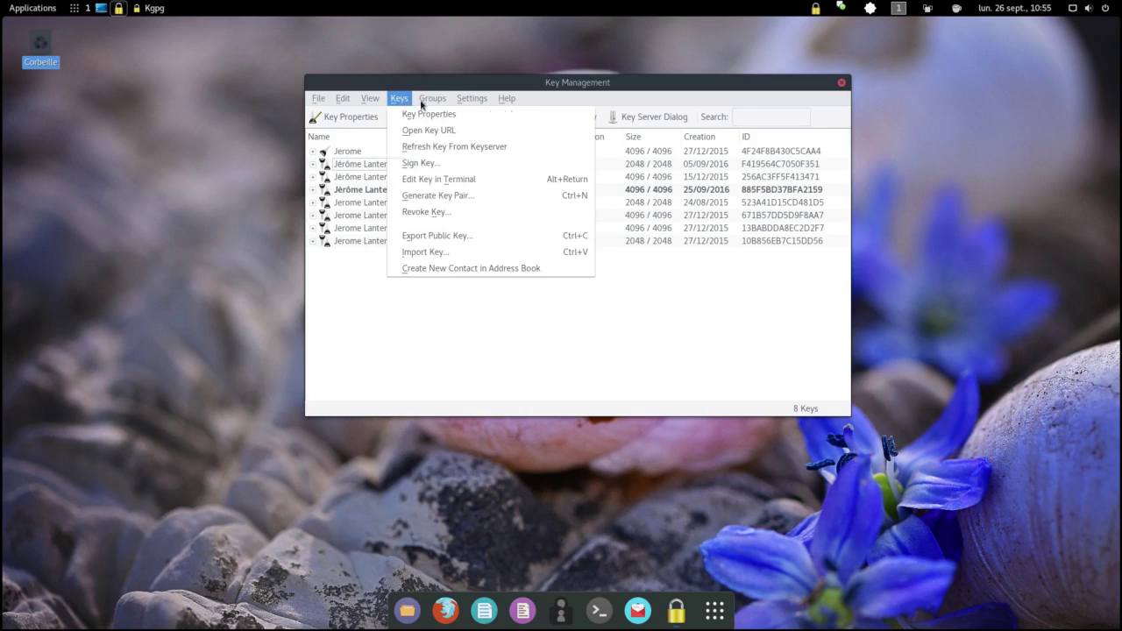
mouse_move(434, 104)
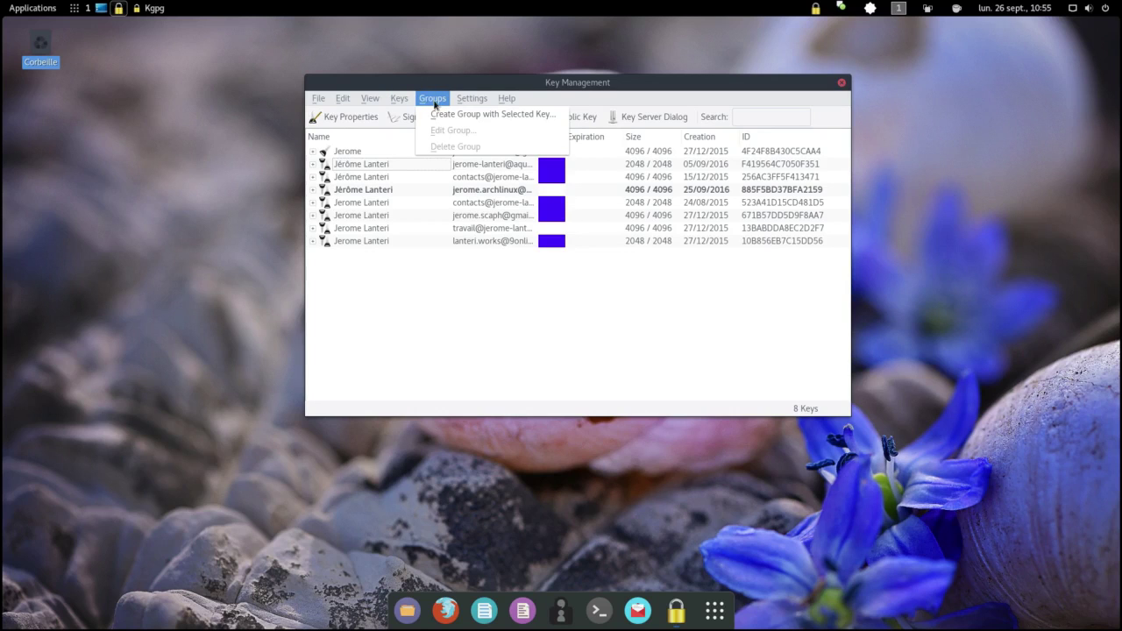
mouse_move(471, 102)
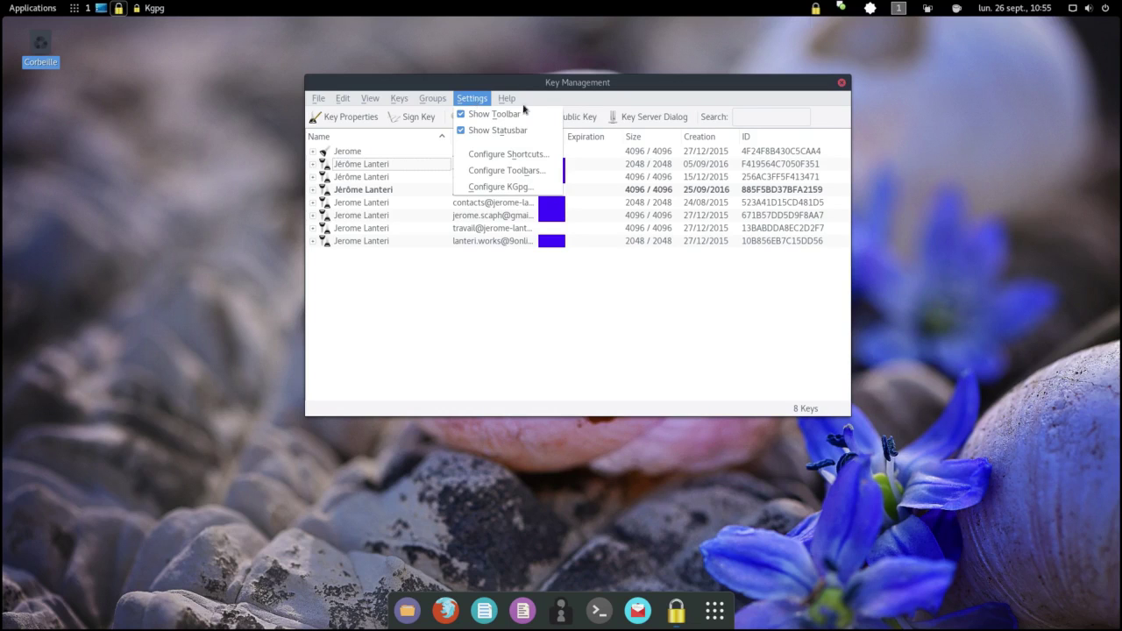
mouse_move(506, 100)
click(575, 103)
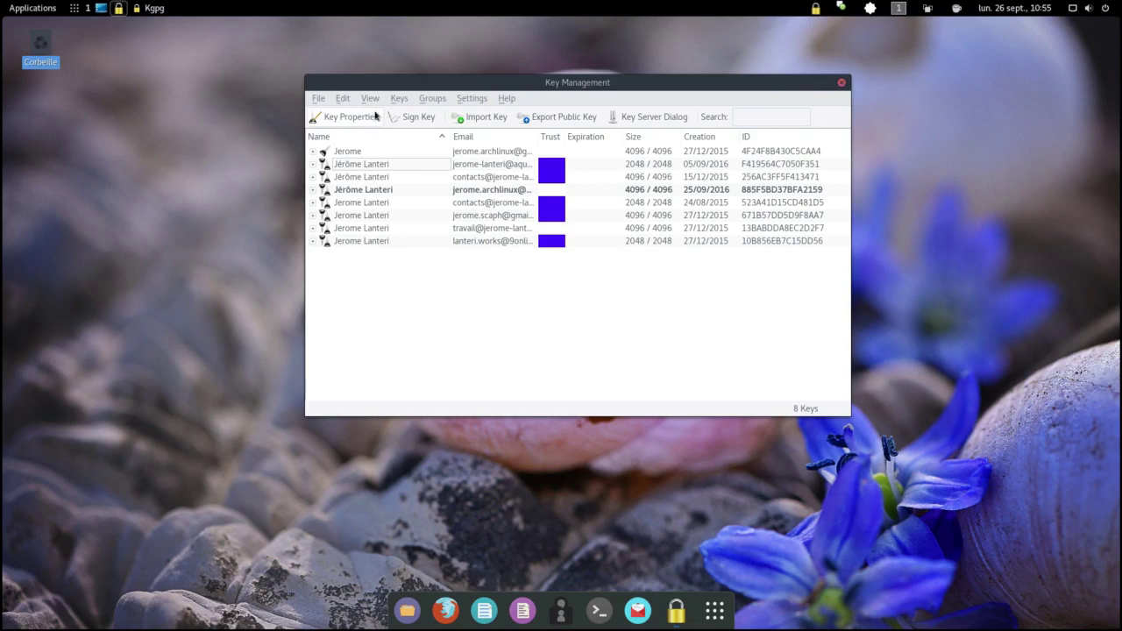
Step: Start generating a key pair, set the key size to 4096, inspect the available algorithms, and cancel the generation
click(398, 99)
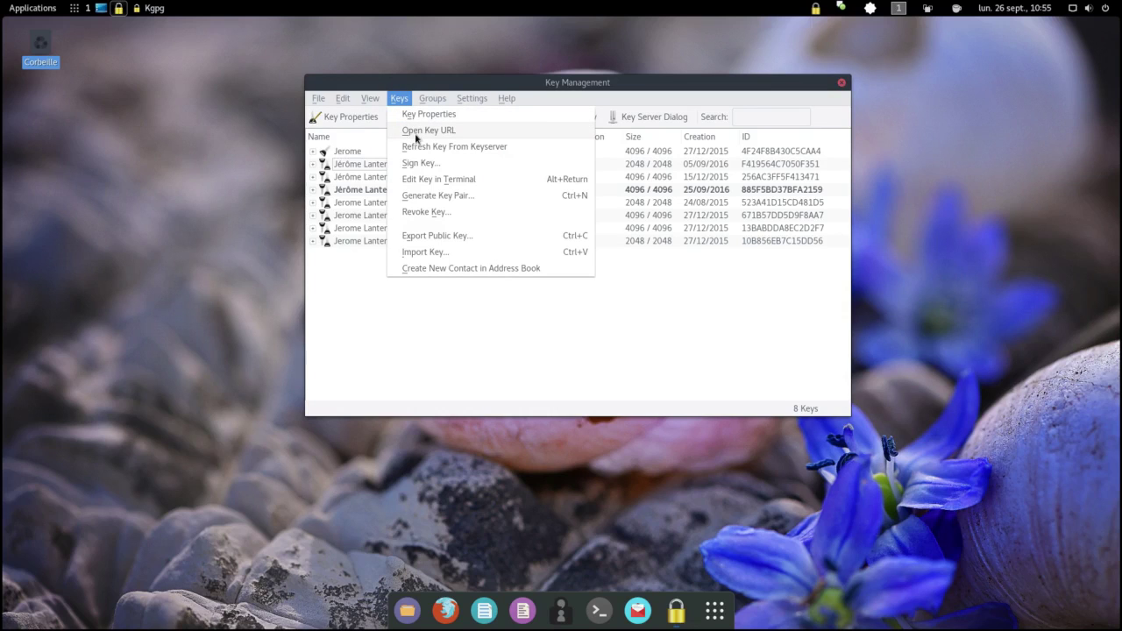
click(479, 196)
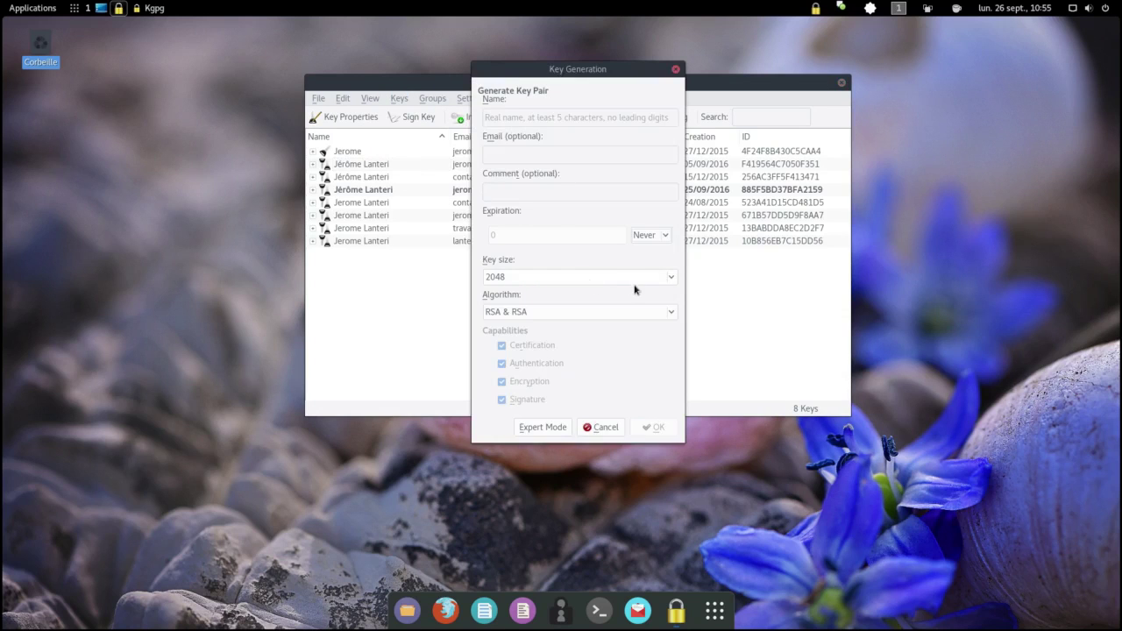
click(669, 279)
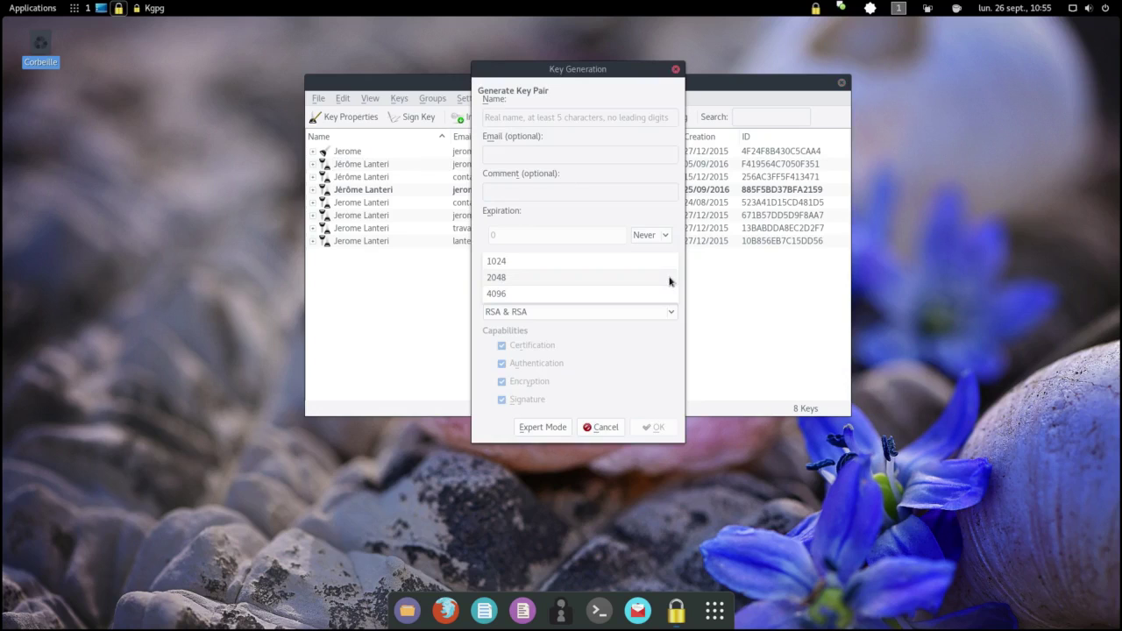
click(572, 297)
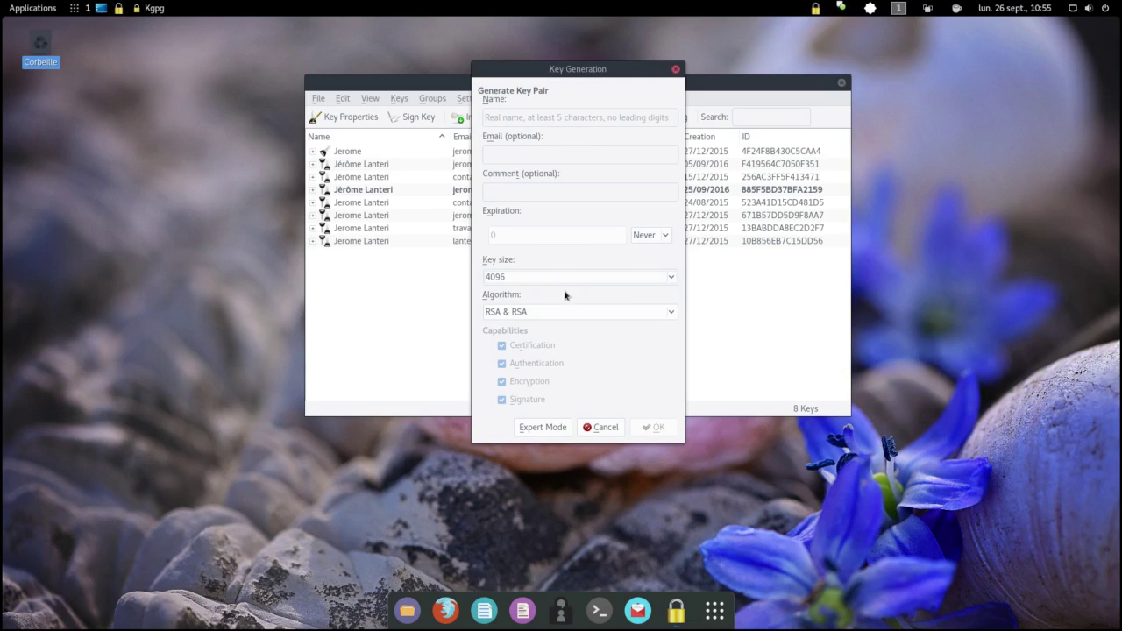
click(672, 313)
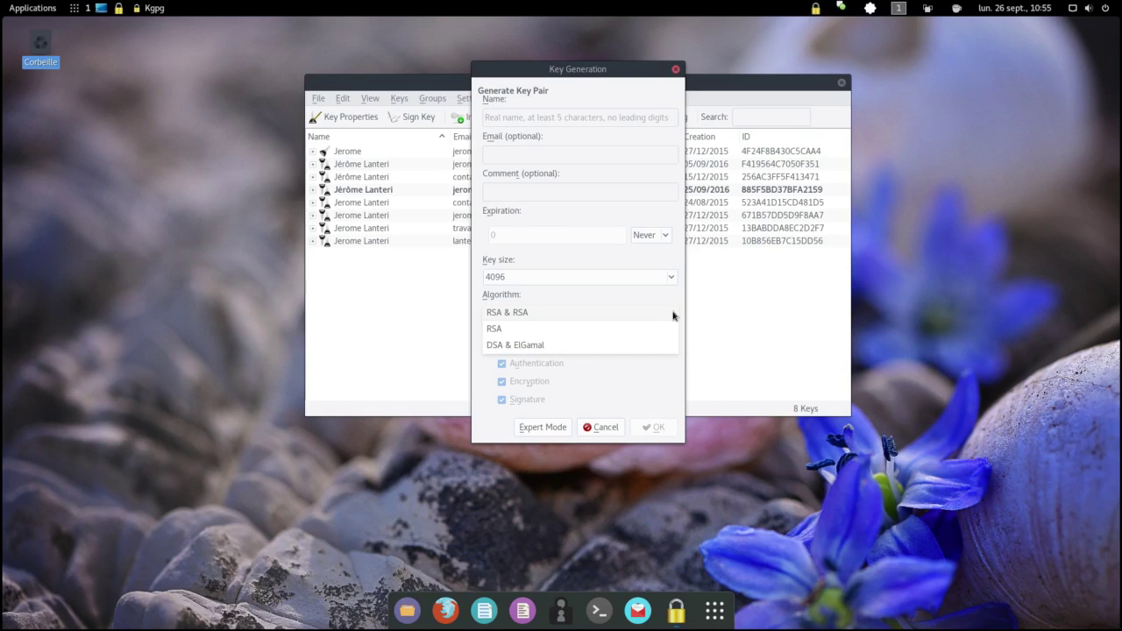
click(672, 314)
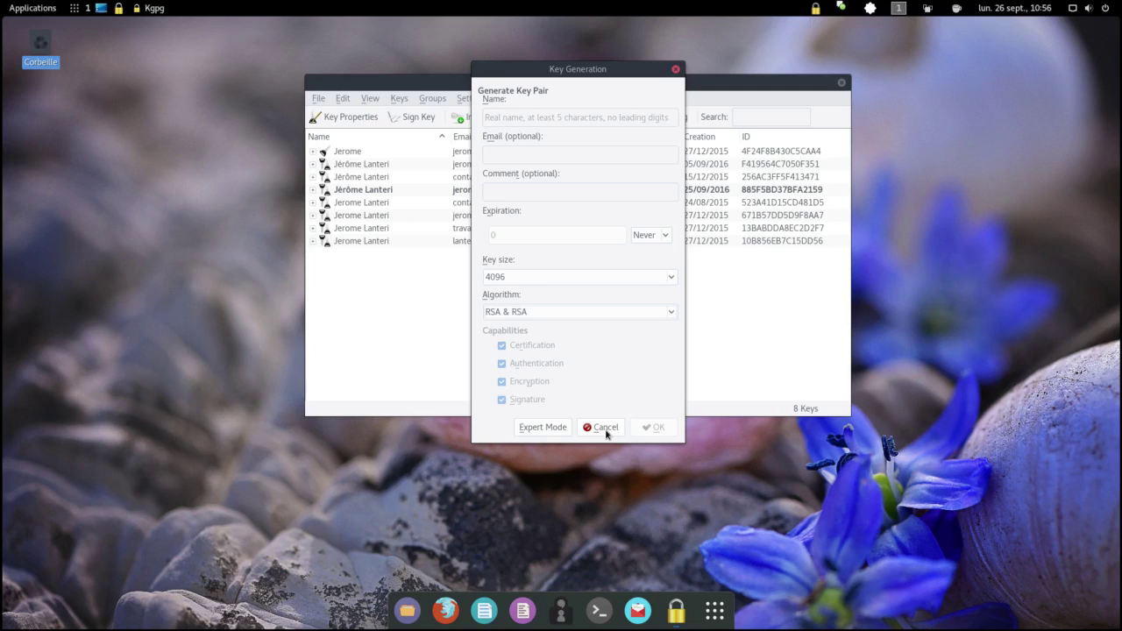
click(606, 431)
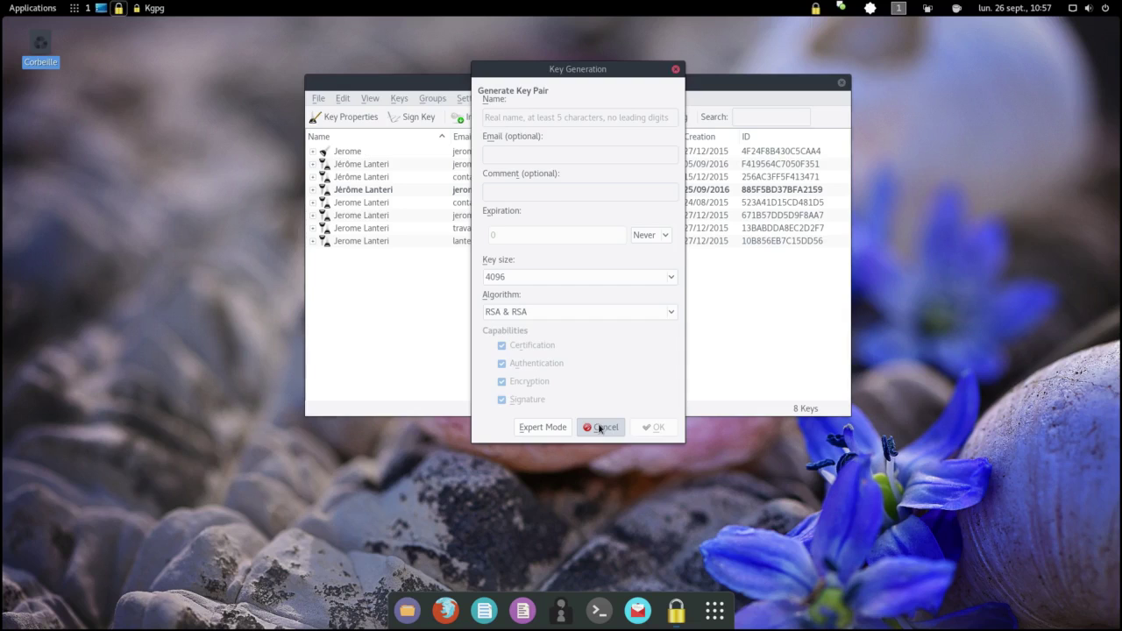
click(600, 427)
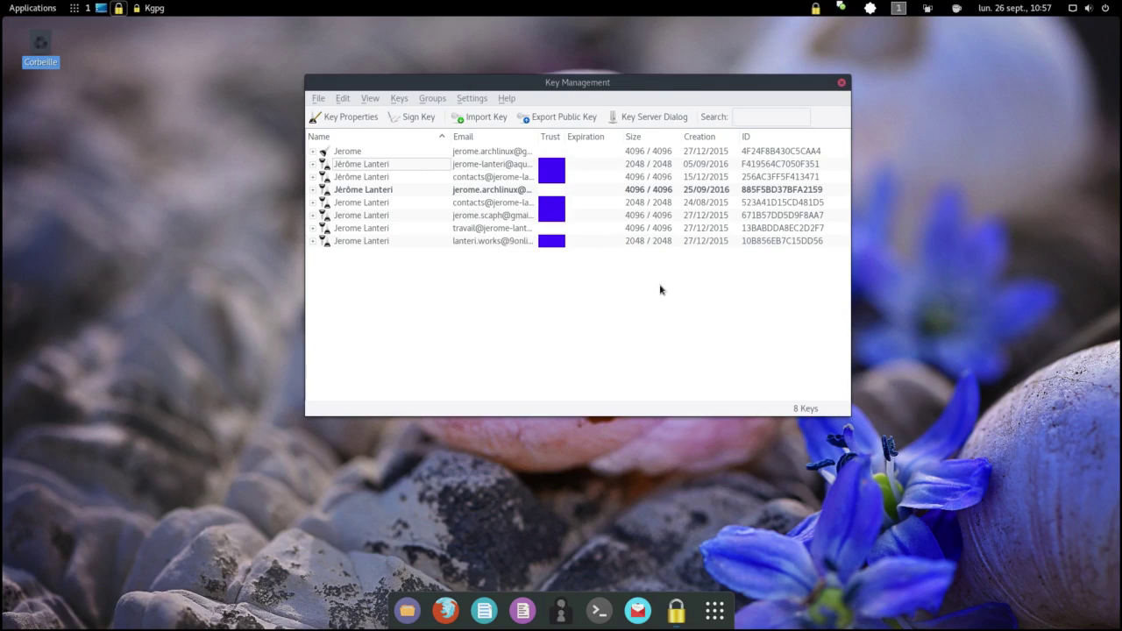
Step: Close the key manager, launch GPG-Crypter through an application search for "gp", and place its window over the PDF document
click(841, 82)
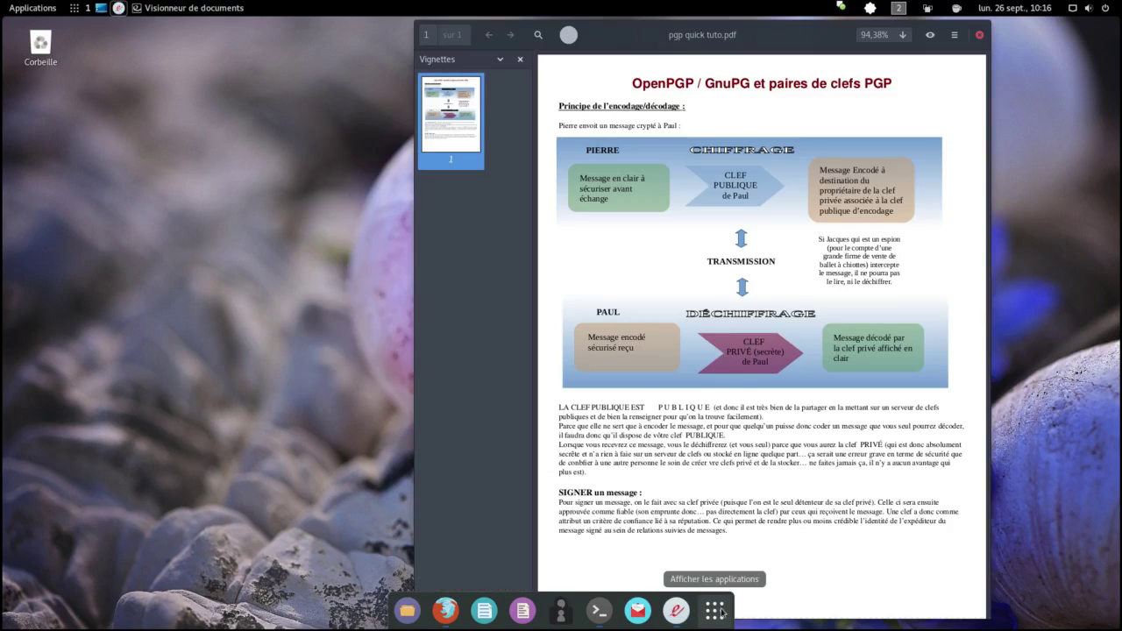
click(716, 611)
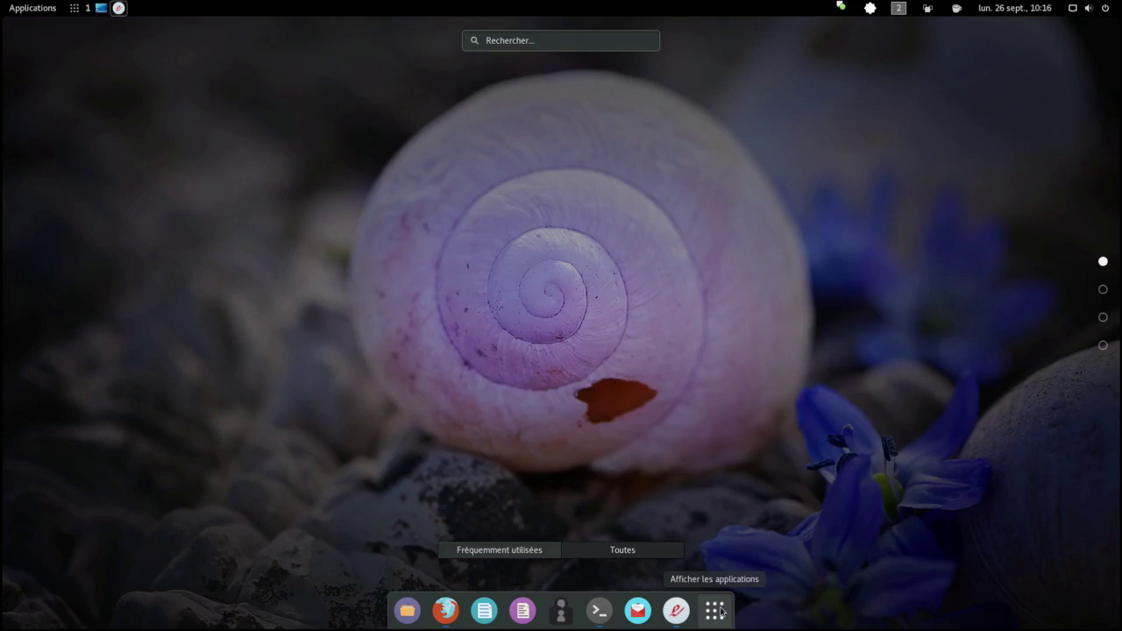
click(635, 41)
text(gp)
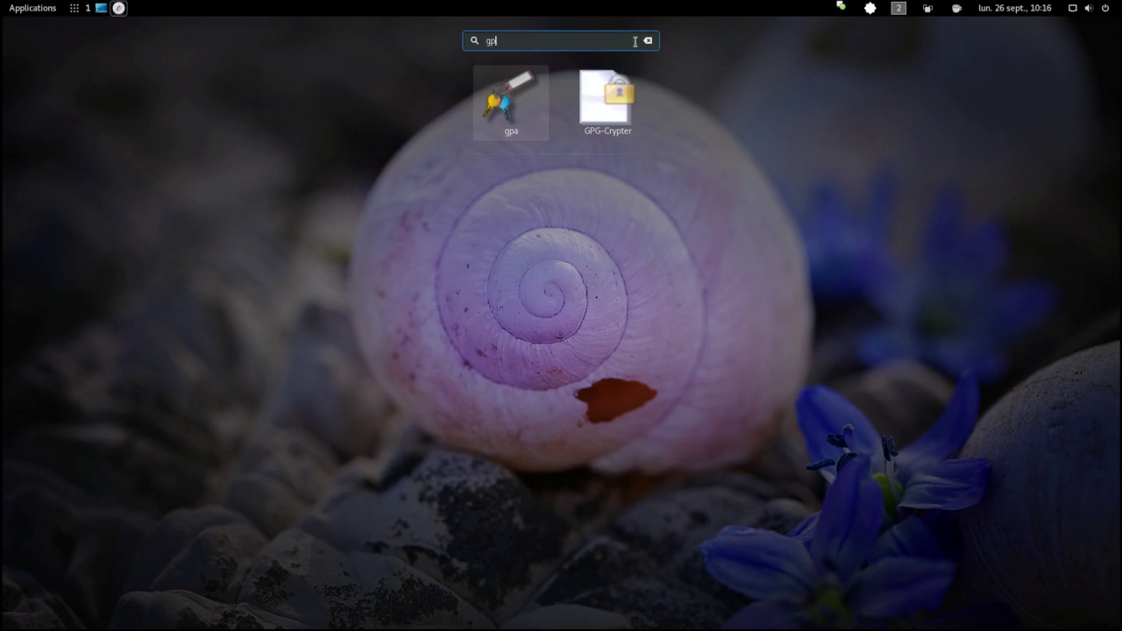
click(589, 85)
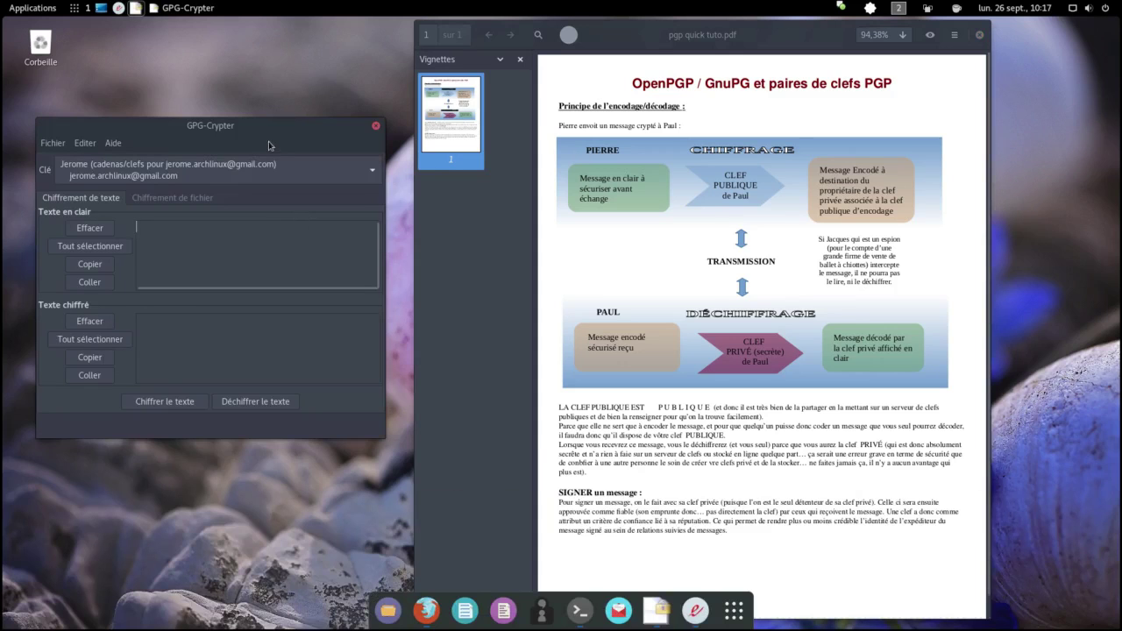
drag(268, 145, 710, 149)
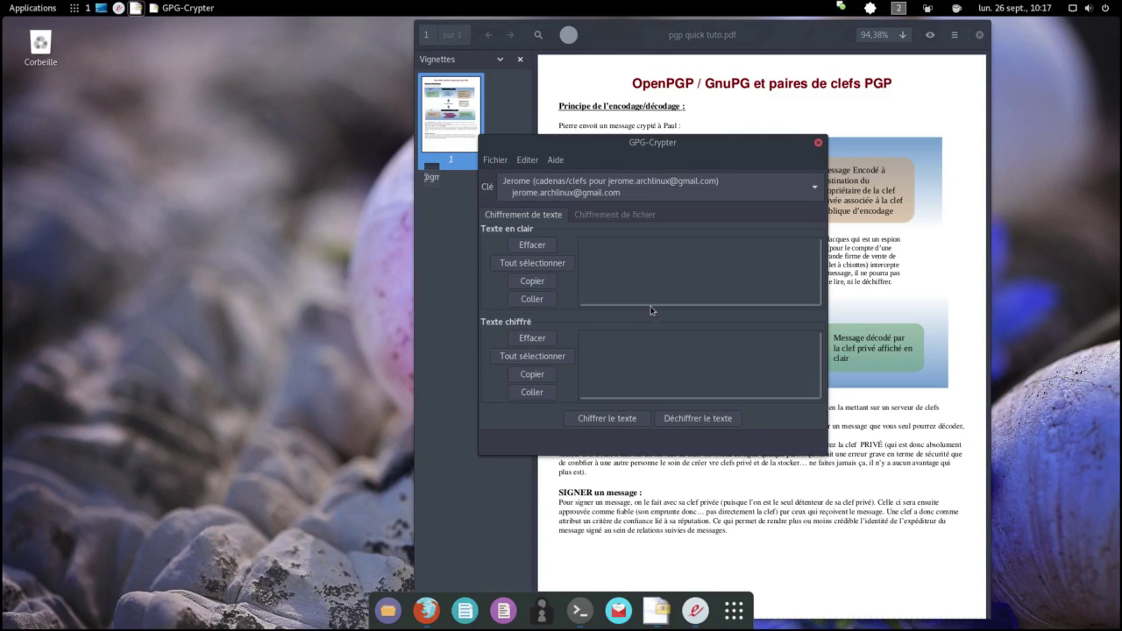
Step: Enter the plain text "salut ça va ?" and encrypt it with the key commented "clef à utiliser"
click(677, 266)
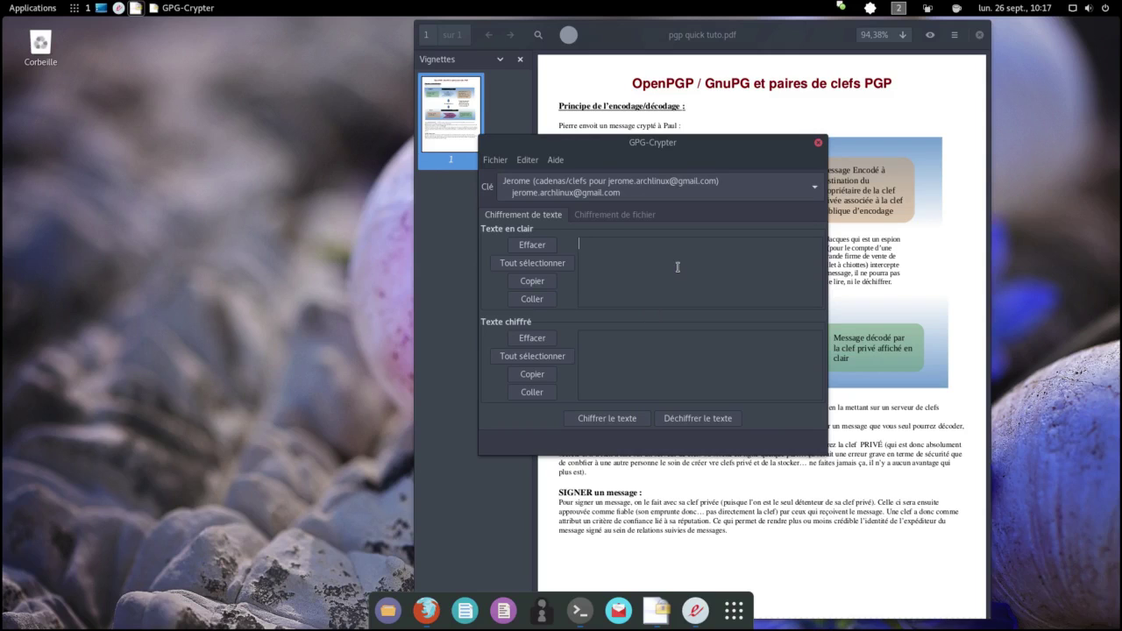
text(salut ça va ?)
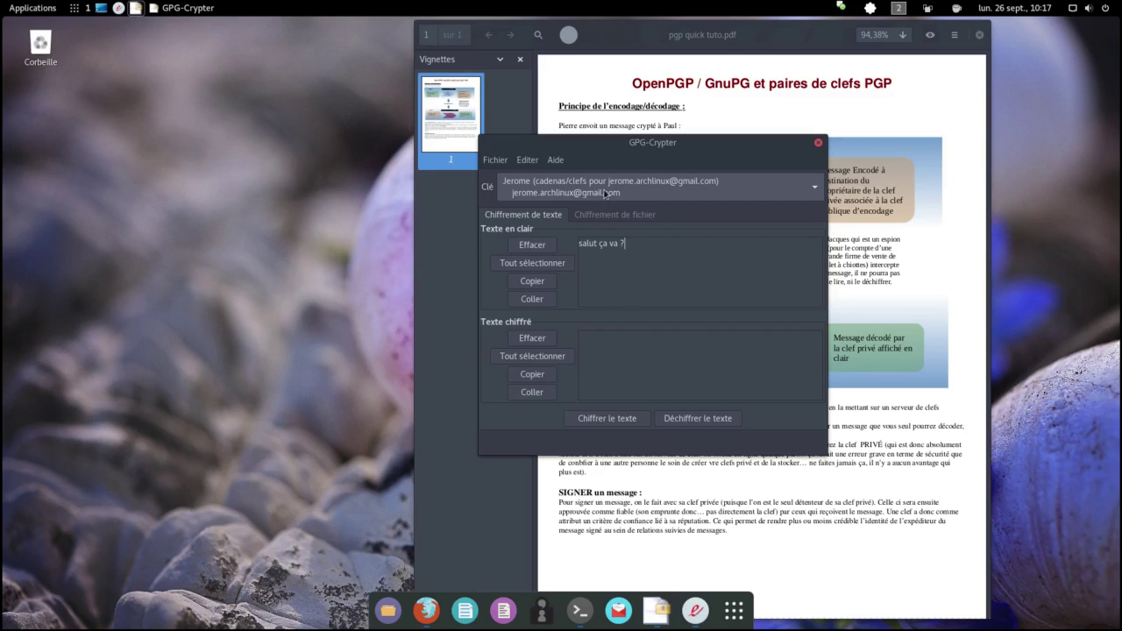
click(605, 193)
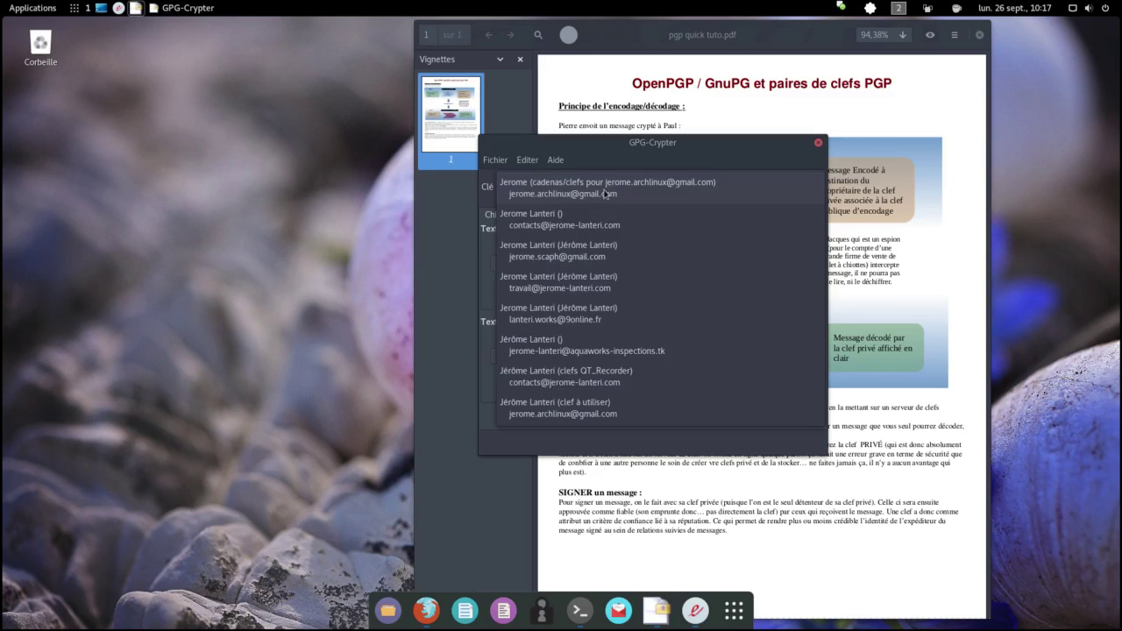
click(623, 415)
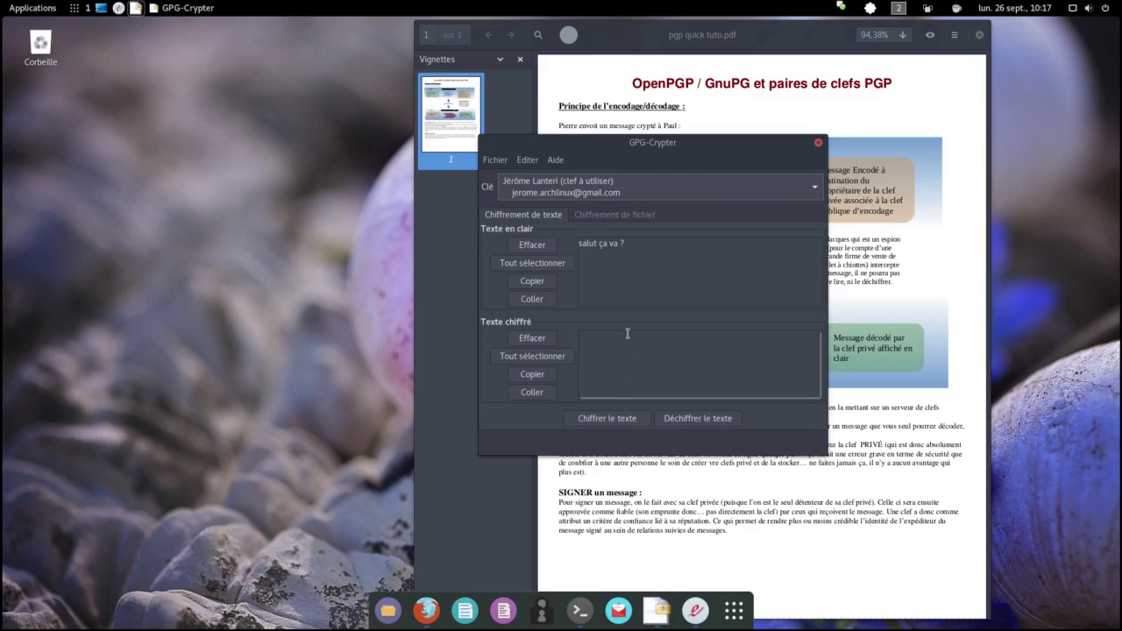
click(637, 422)
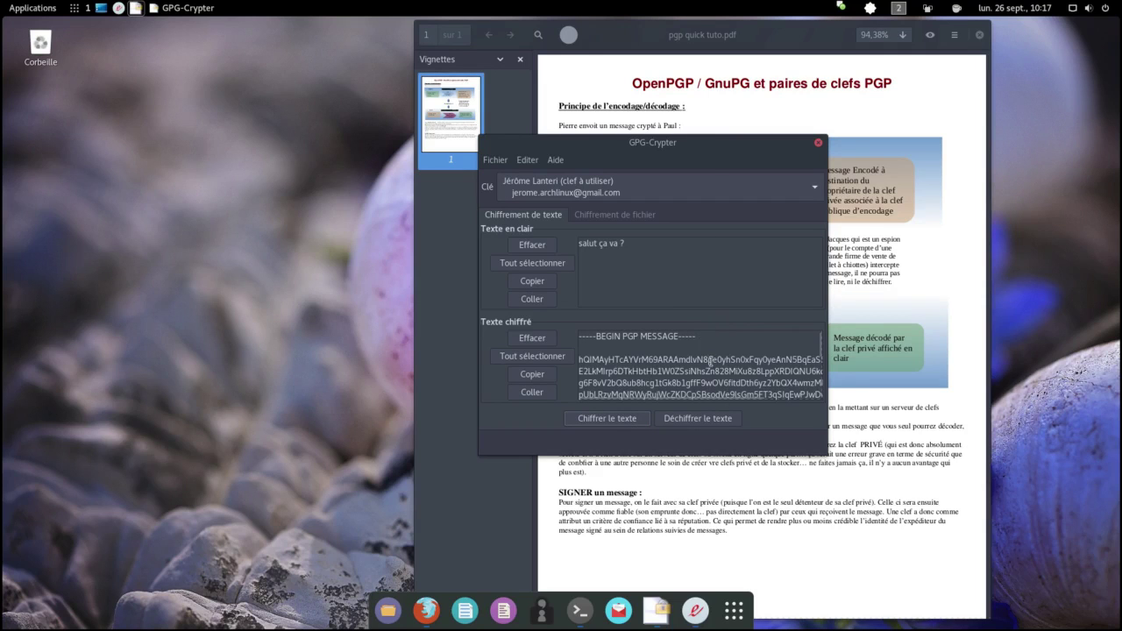
Step: Examine the encrypted PGP message from its beginning to its end marker
scroll(707, 355, down, 2)
scroll(709, 362, down, 3)
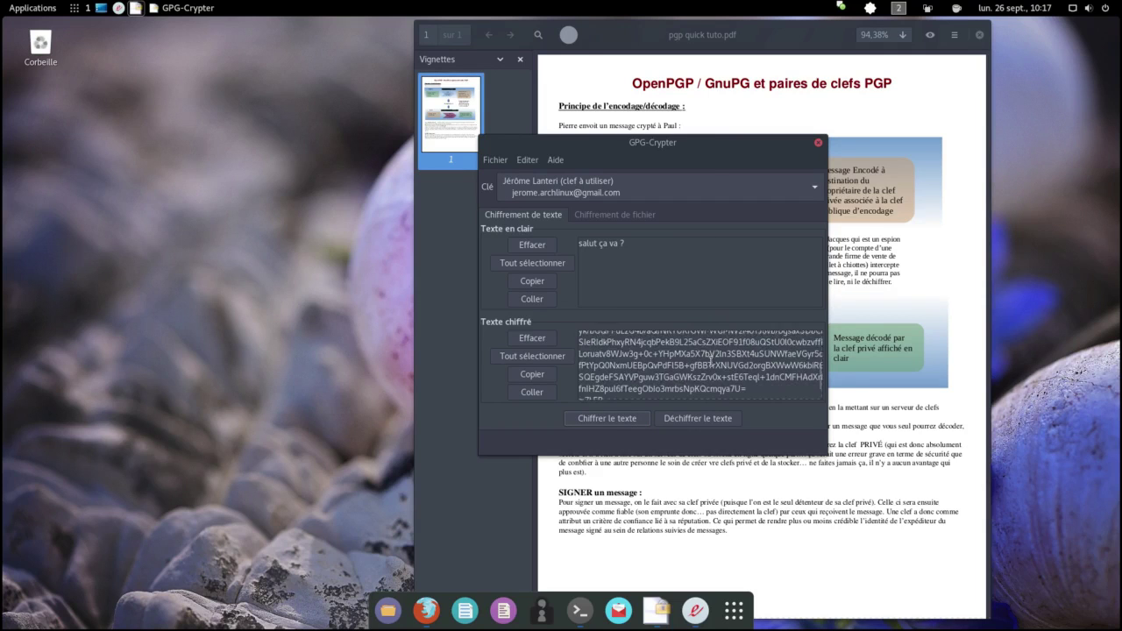
scroll(709, 362, up, 5)
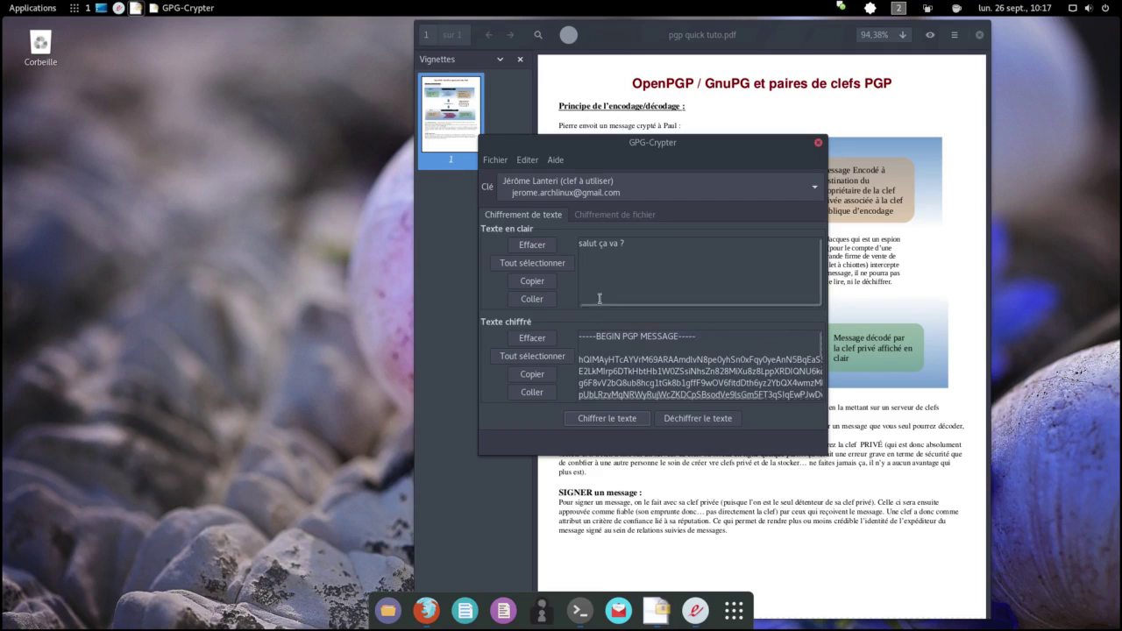
scroll(695, 374, down, 5)
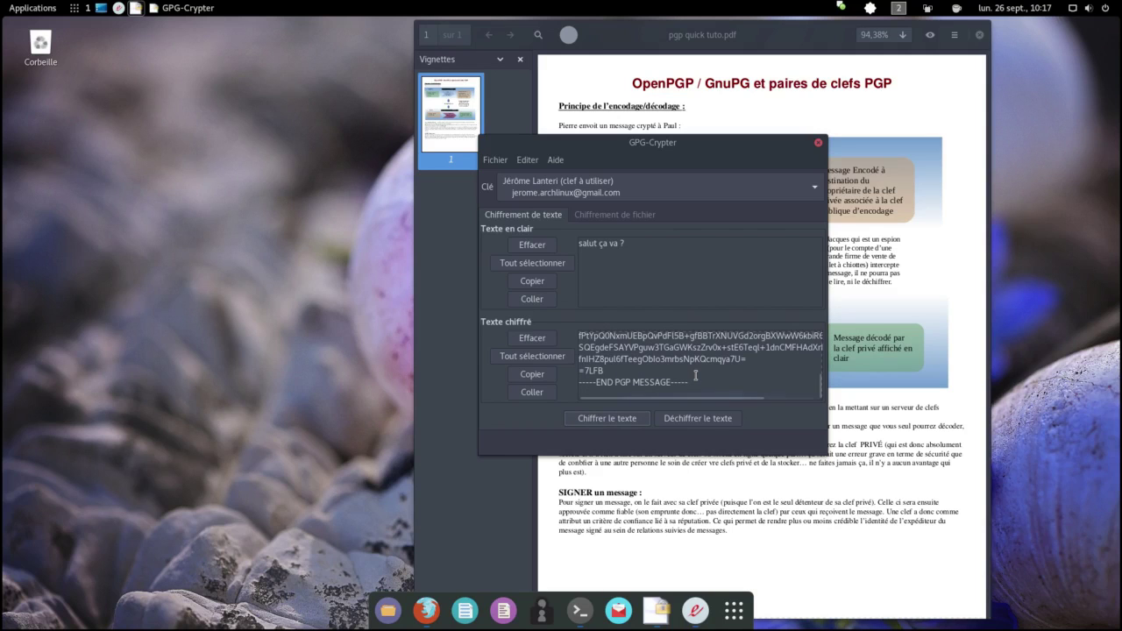
scroll(695, 374, up, 5)
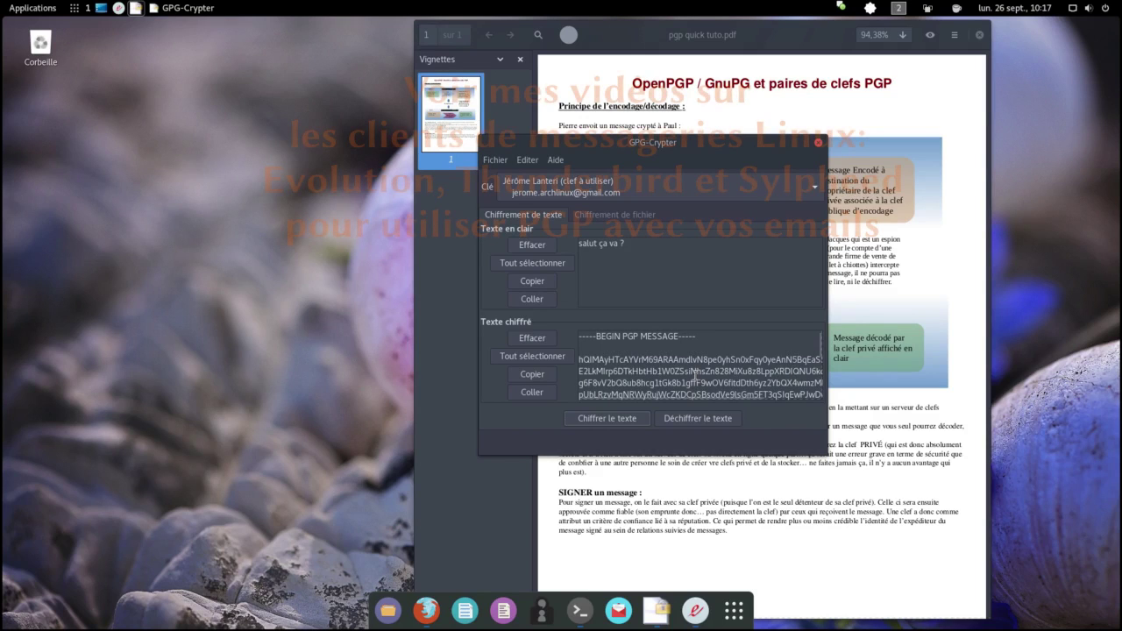
scroll(695, 374, down, 5)
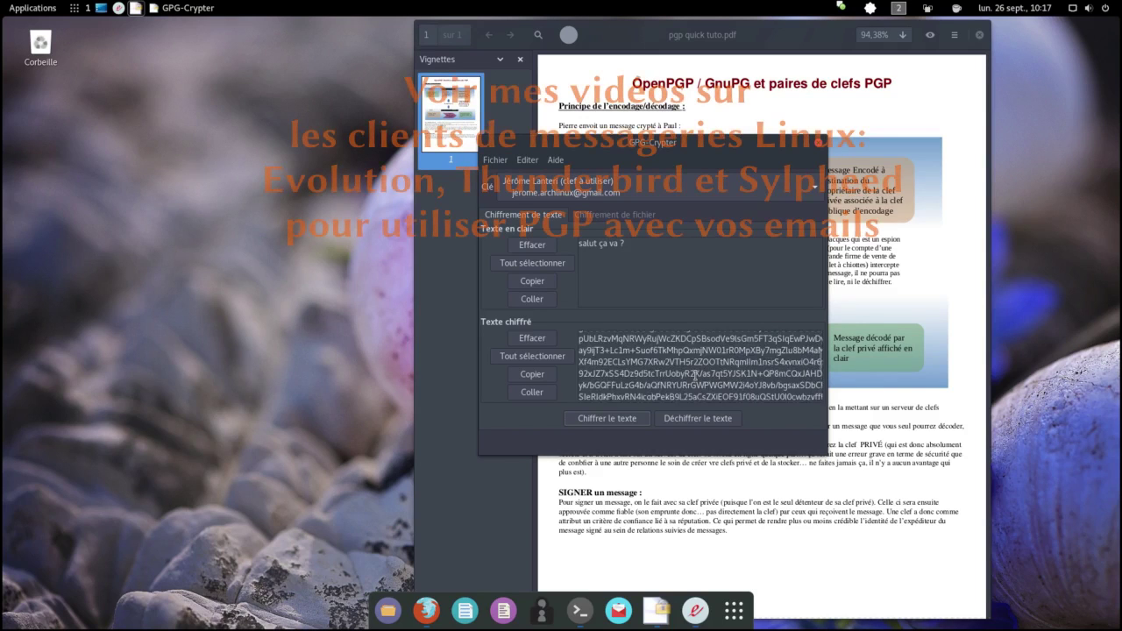
scroll(695, 374, down, 1)
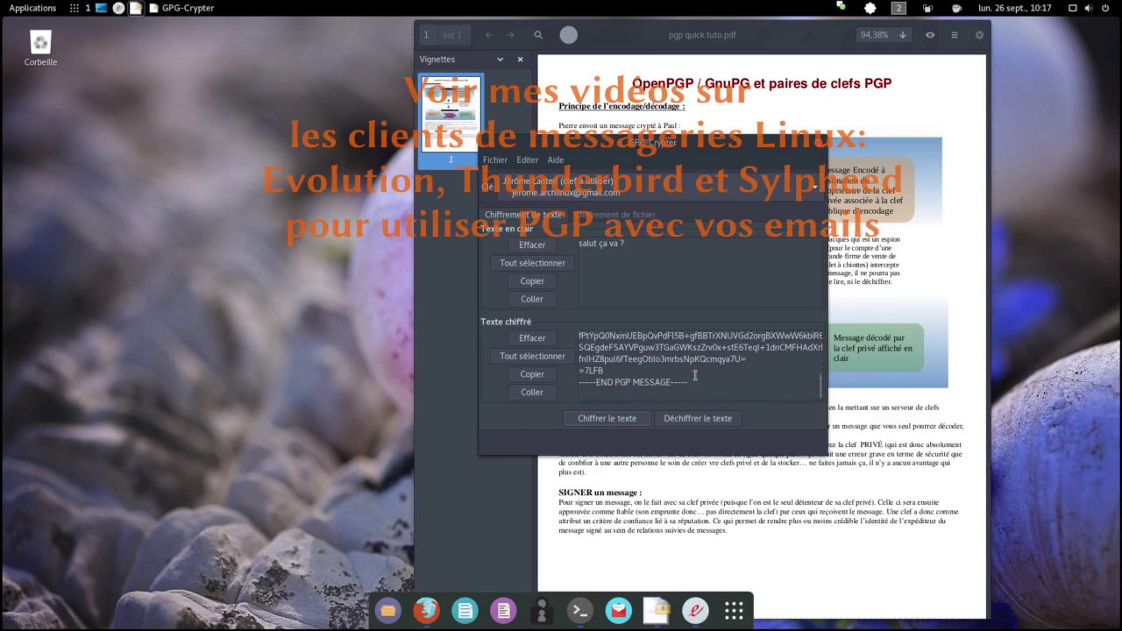